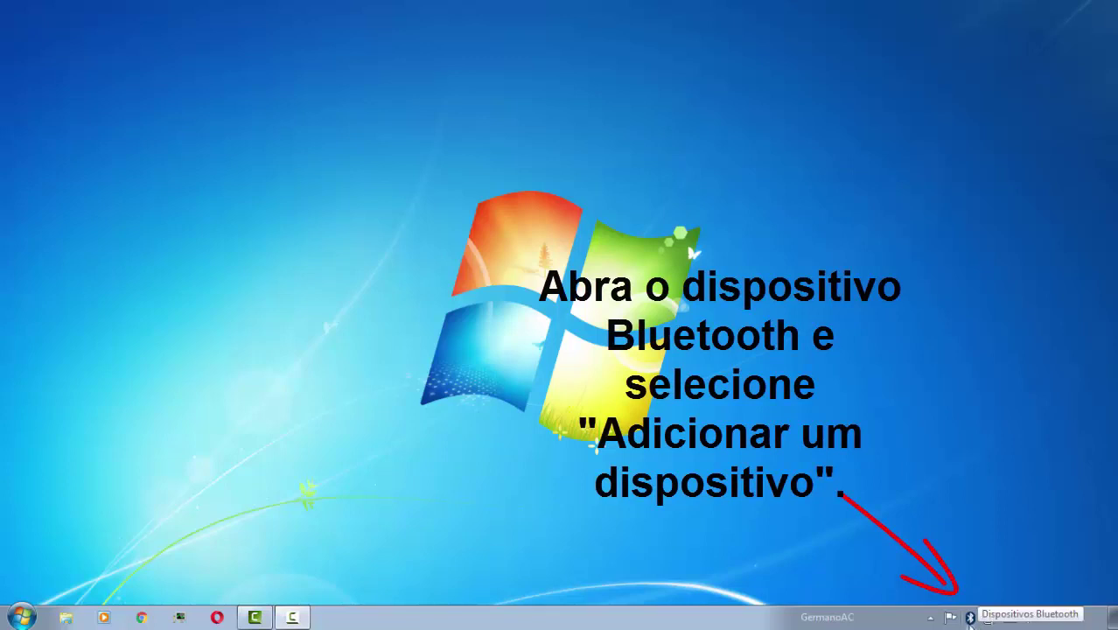
- Add the detected Bluetooth phone (Telefone) to the computer and finish the add-device wizard
right_click(970, 618)
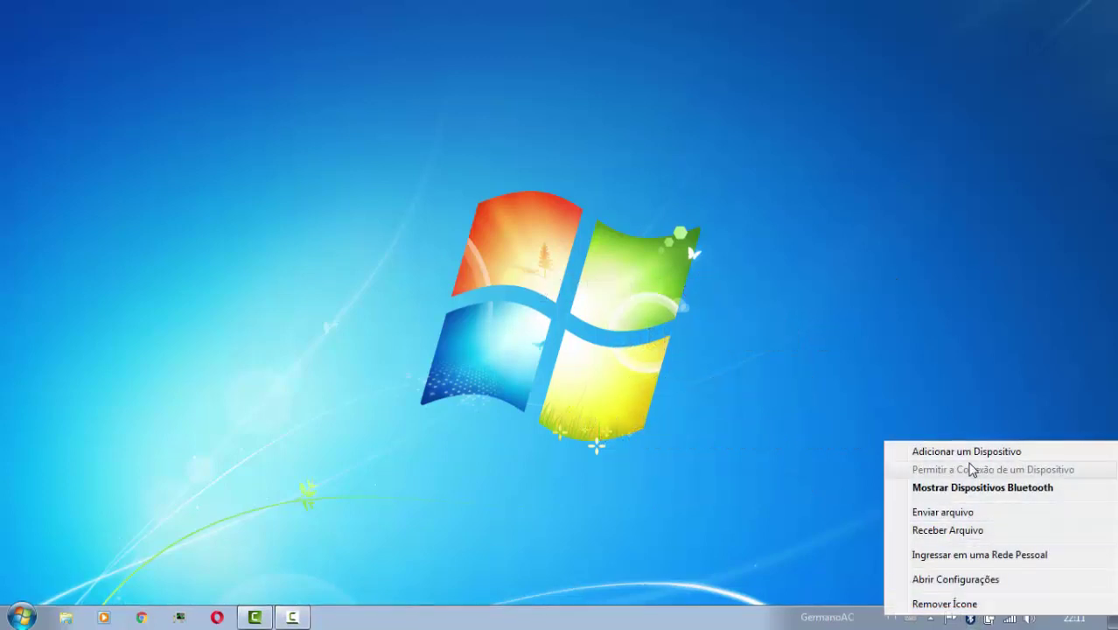
click(967, 452)
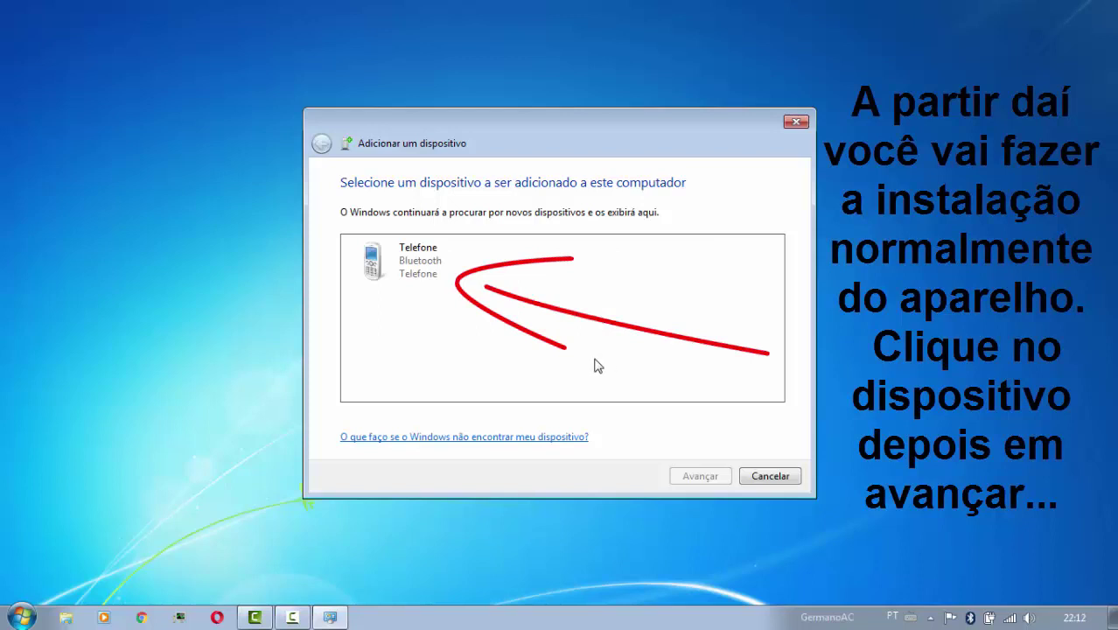
click(416, 278)
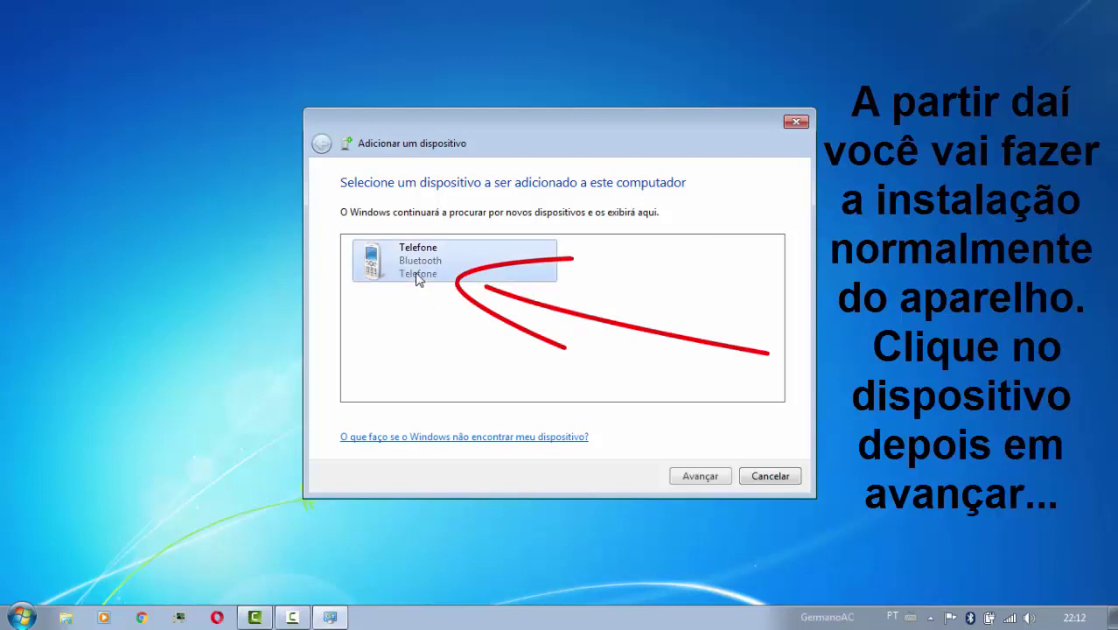
click(681, 475)
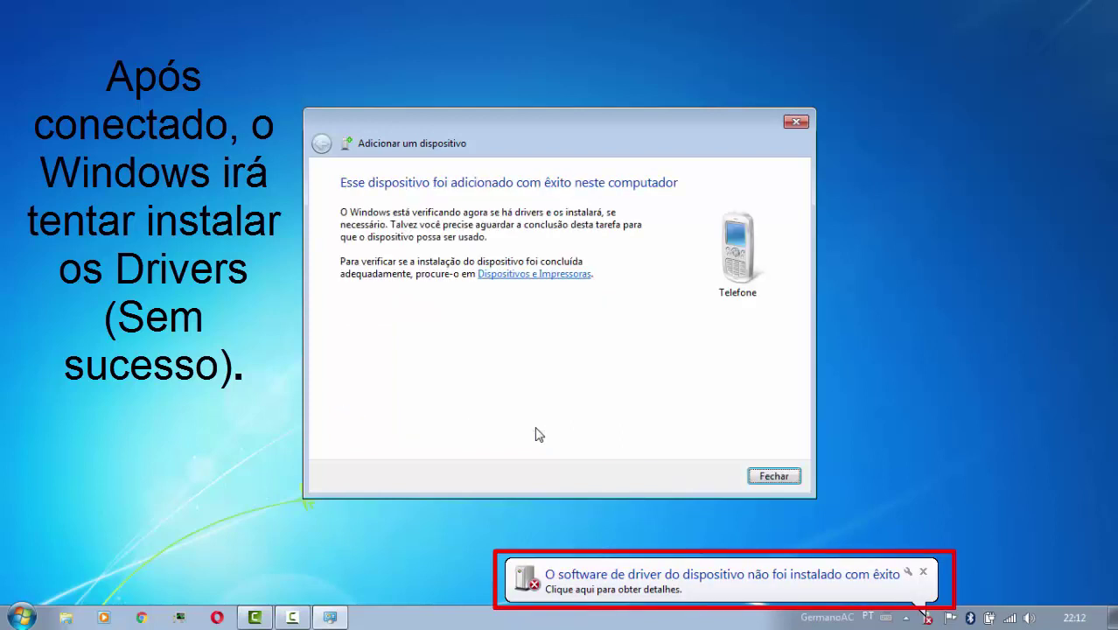
click(792, 478)
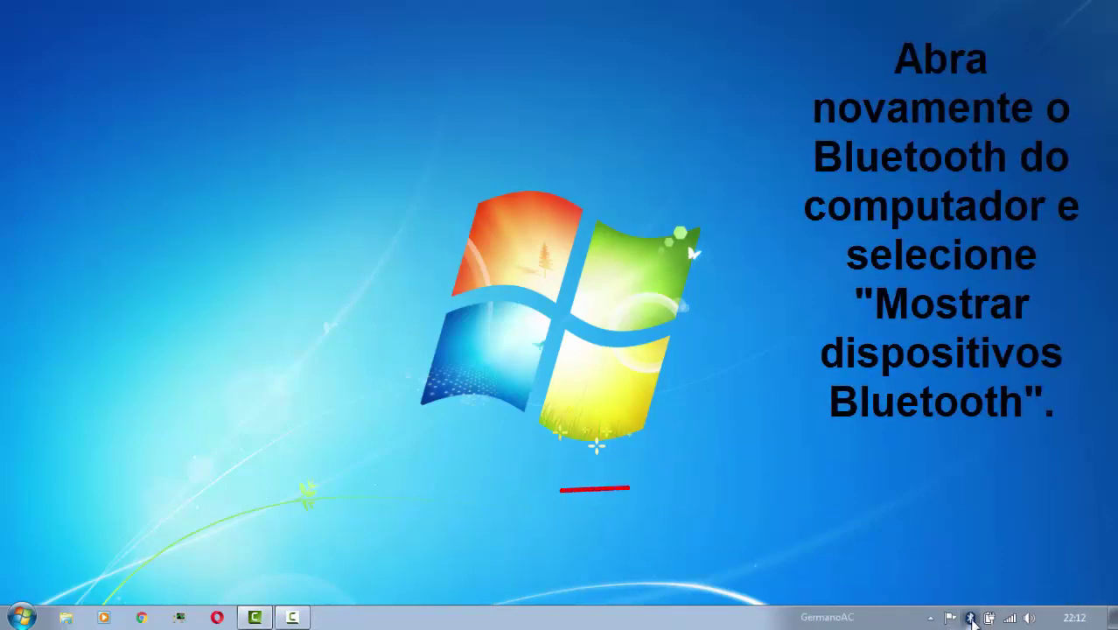
- Show the Bluetooth devices and examine the hardware functions in the added phone's properties
right_click(972, 618)
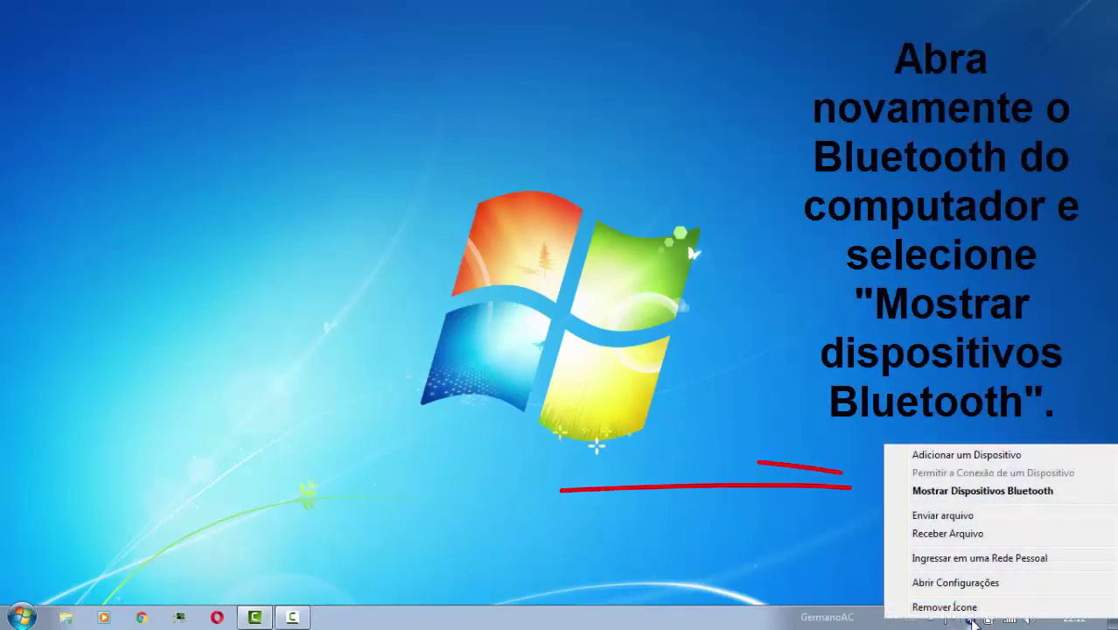
click(954, 493)
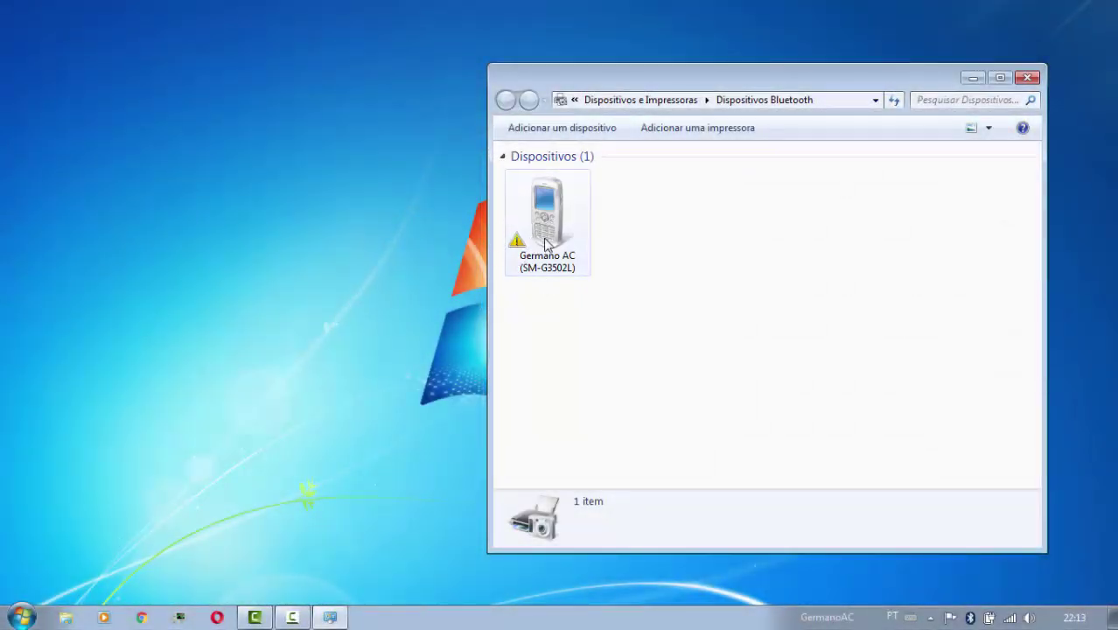
click(555, 245)
double_click(555, 244)
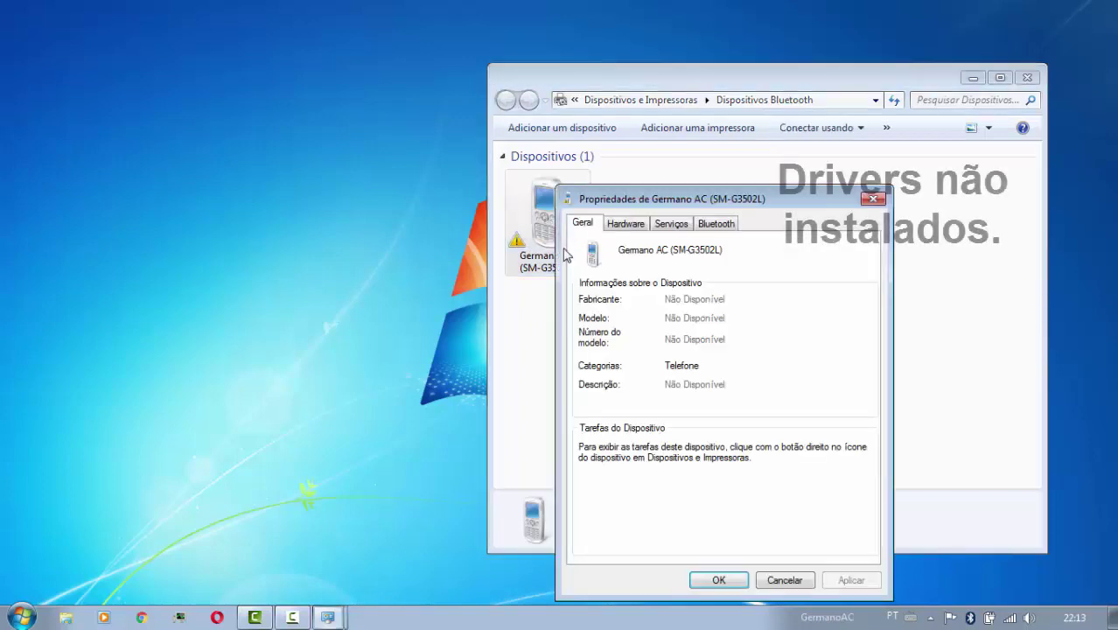
click(625, 226)
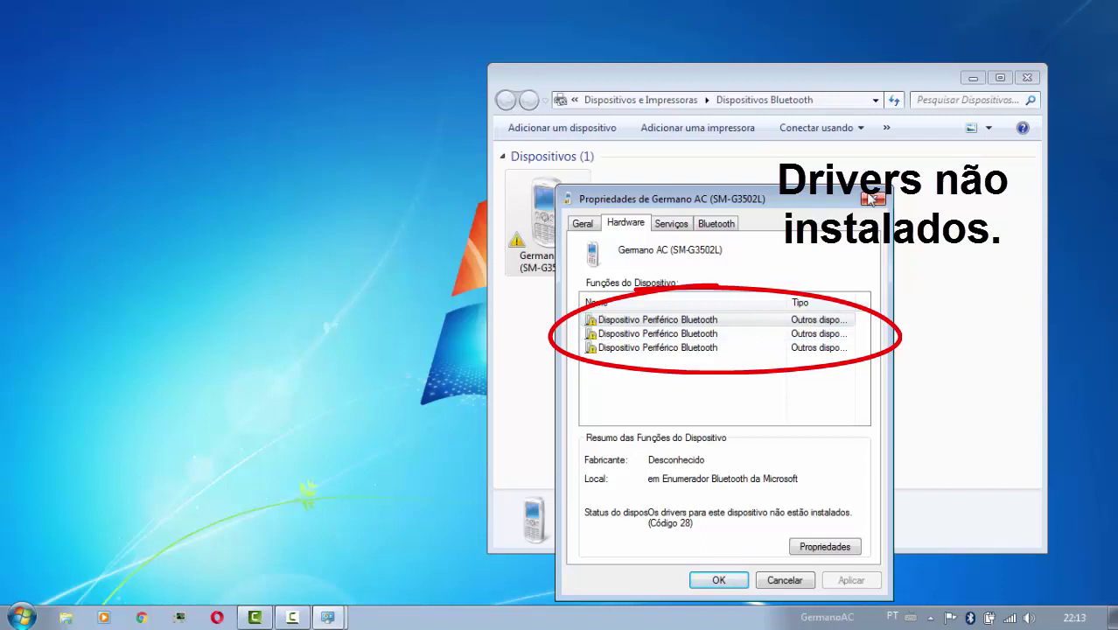
click(876, 199)
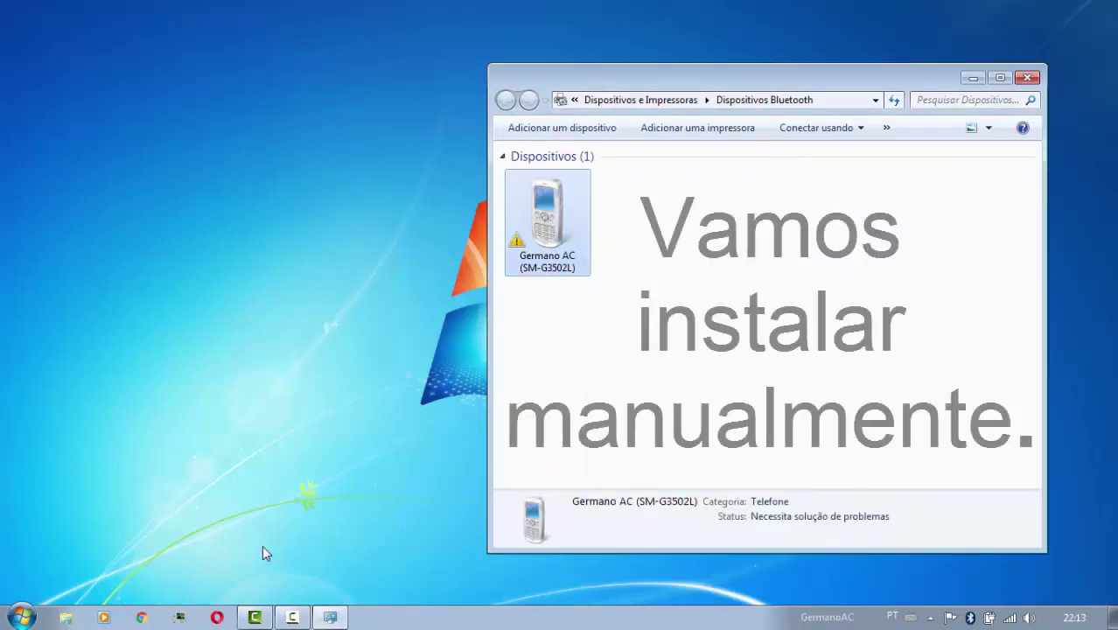
- Run drvupdate-amd64 from the Toshiba external drive (G:) as administrator
click(68, 617)
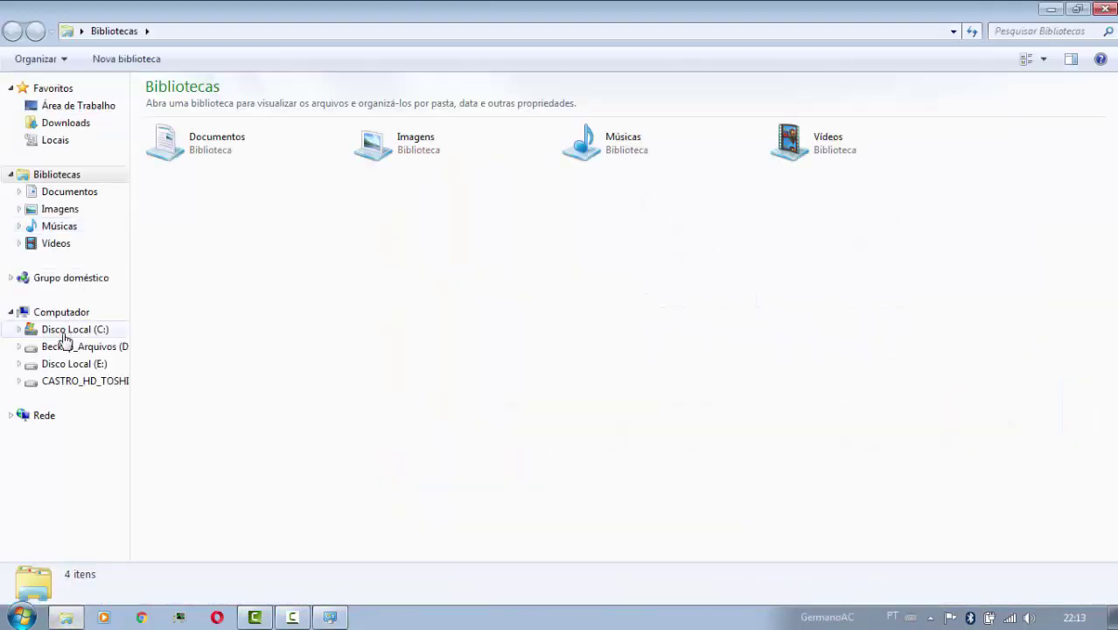
click(56, 369)
click(58, 385)
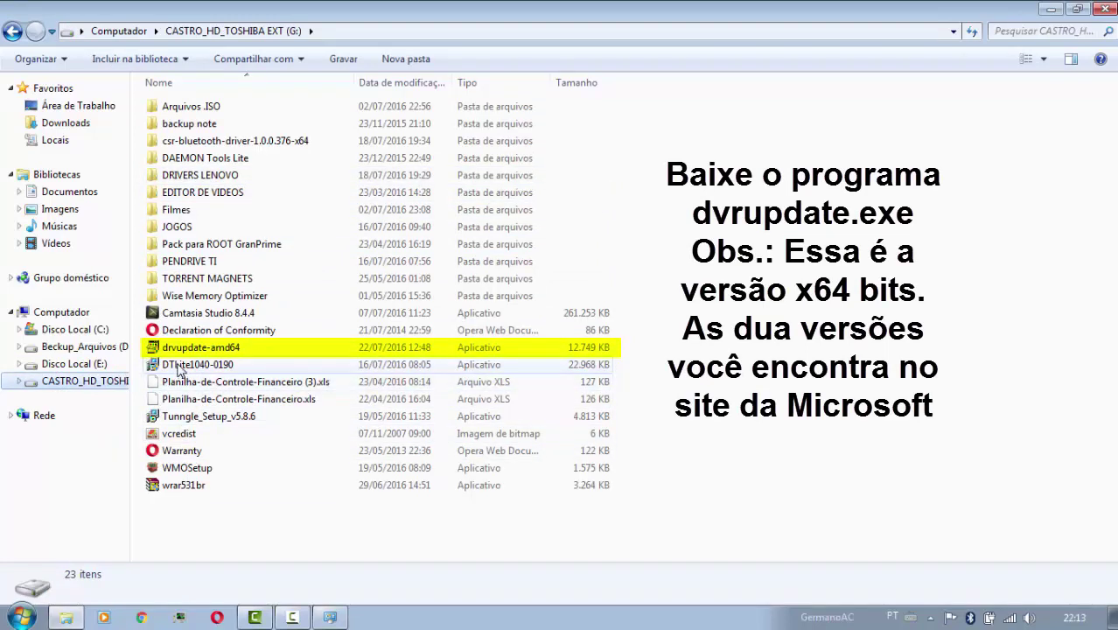
right_click(179, 348)
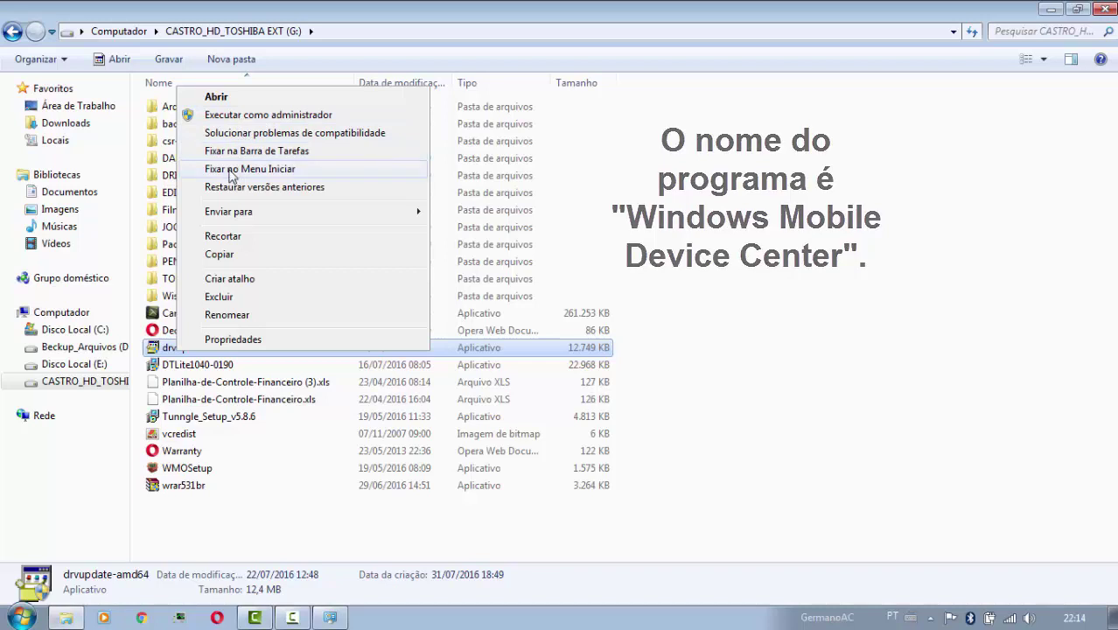
click(201, 114)
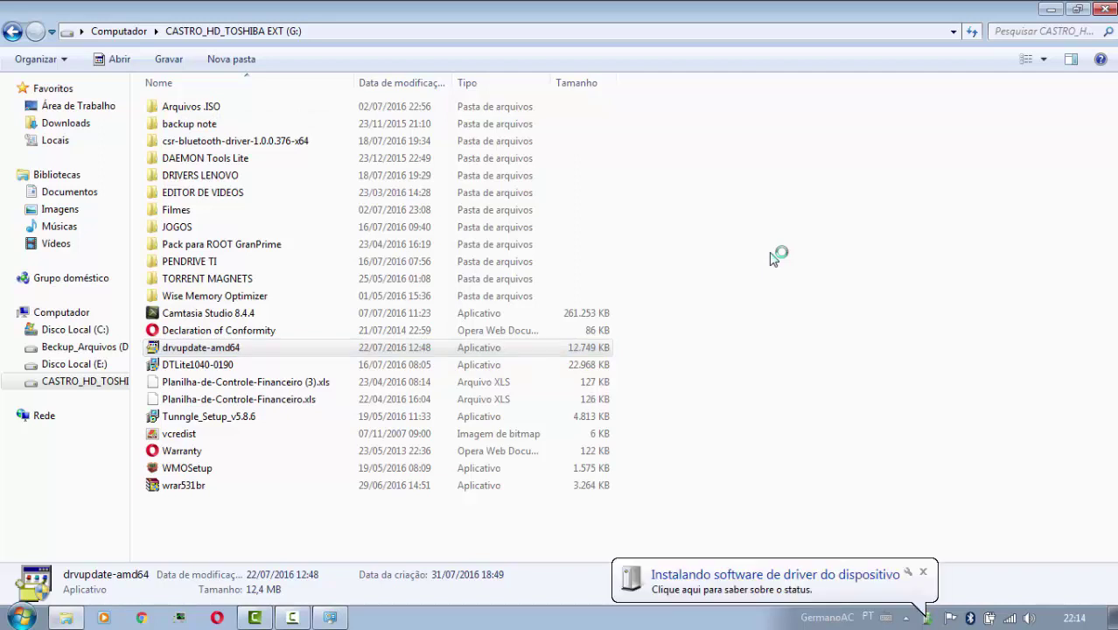
- Check the driver software installation status from its notification and from the hidden notification icons, closing the status window each time
click(875, 586)
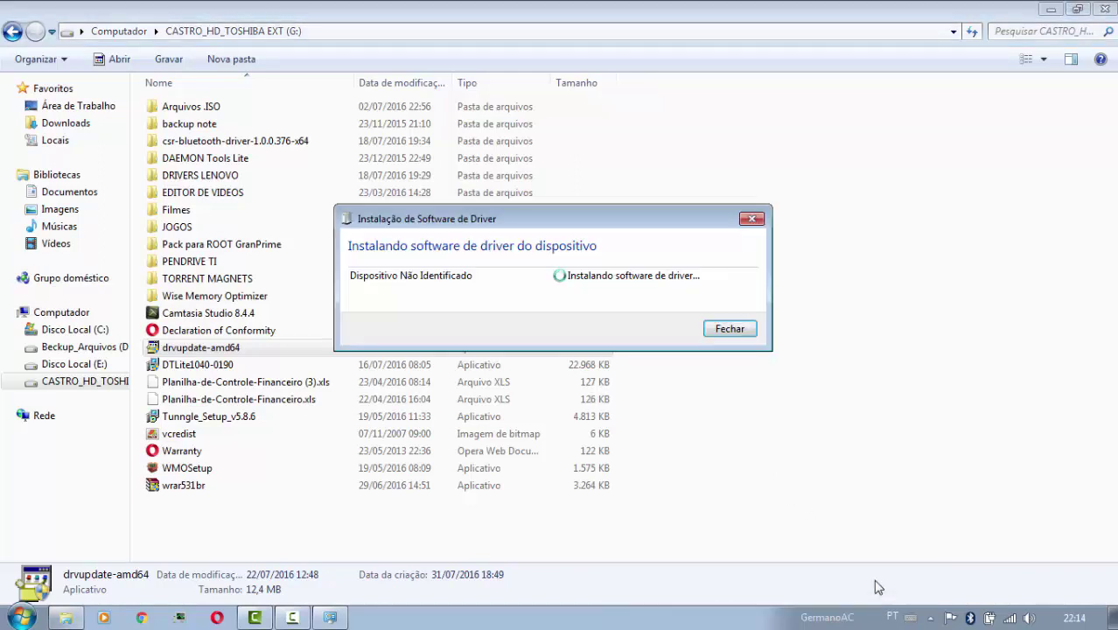
drag(474, 225, 764, 95)
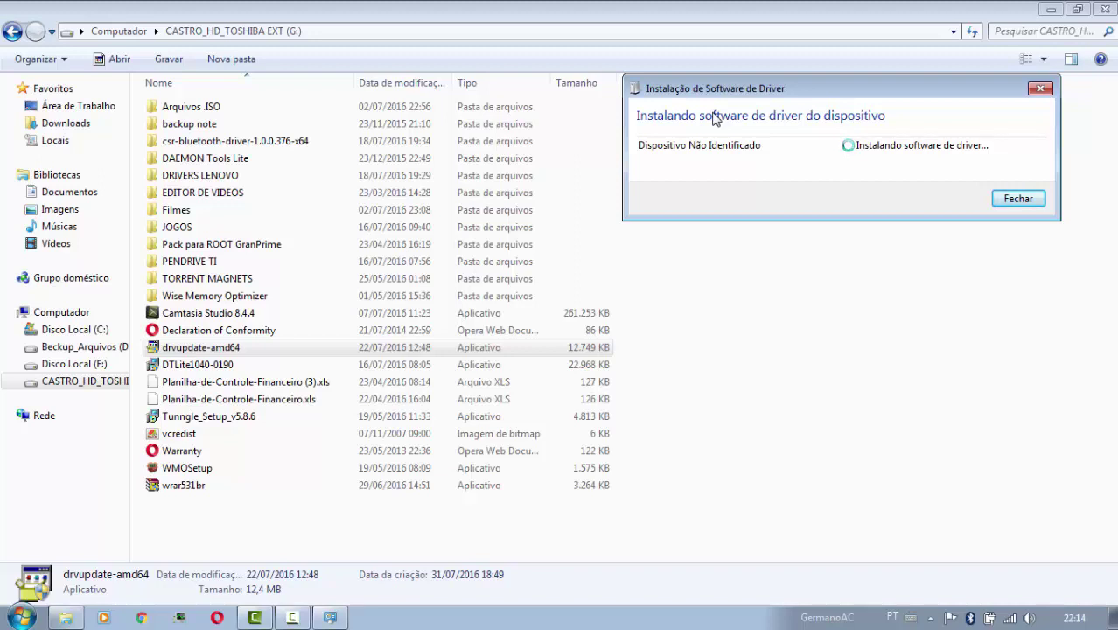
click(1018, 200)
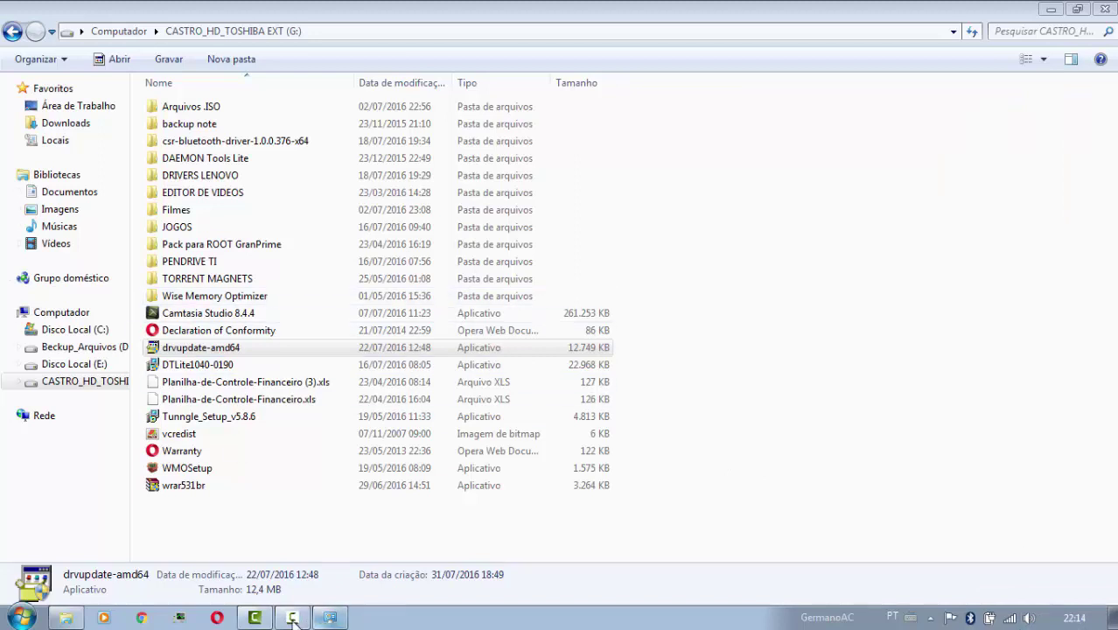
mouse_move(300, 620)
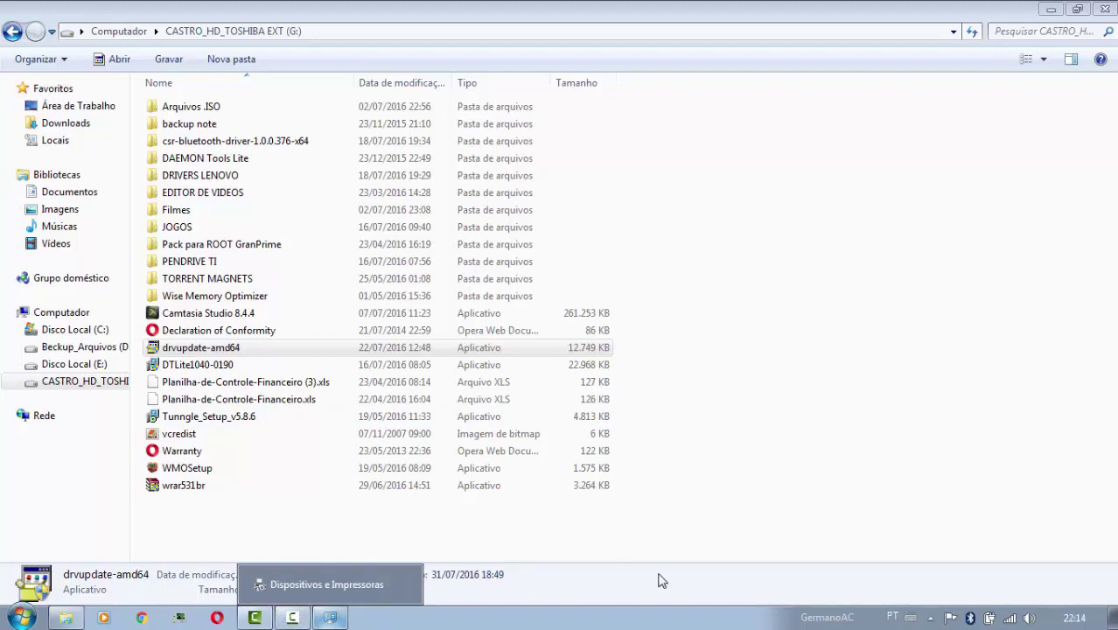
click(931, 619)
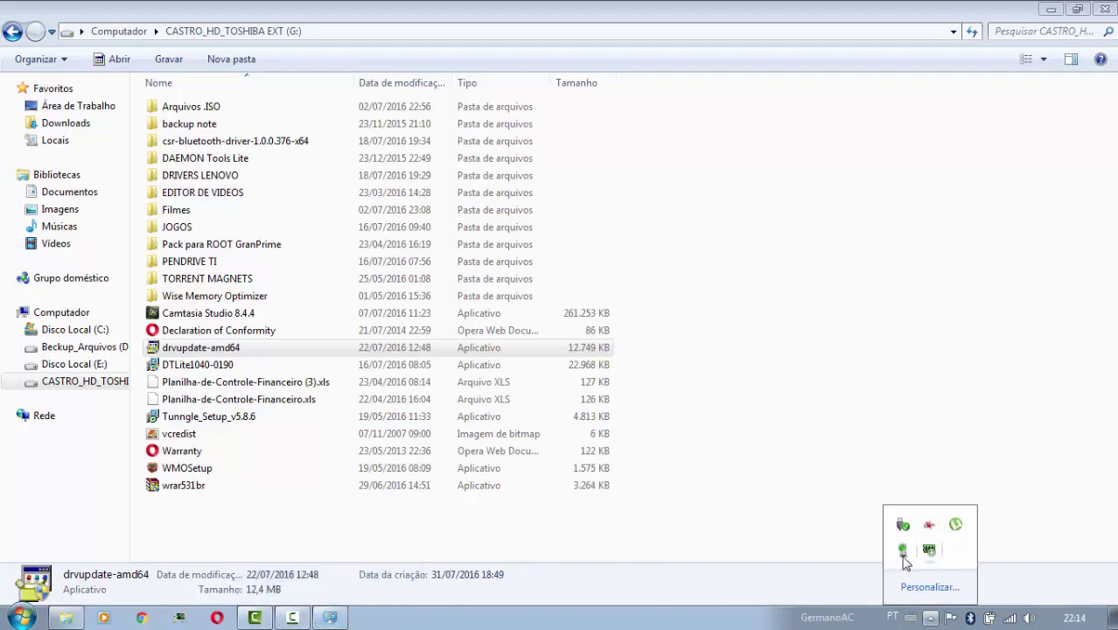
click(903, 553)
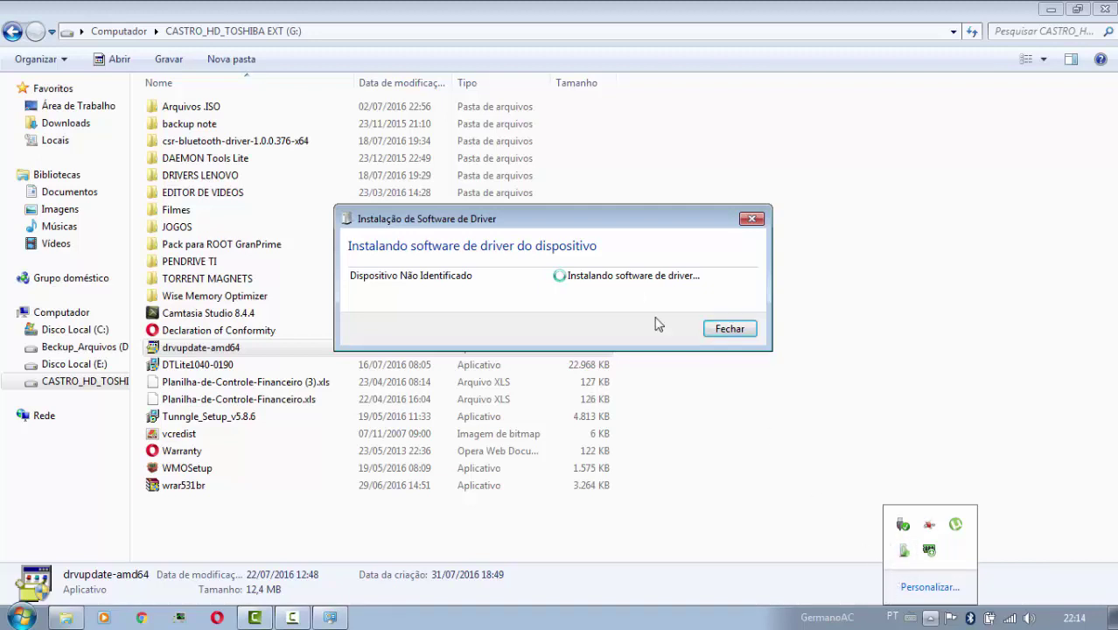
click(732, 327)
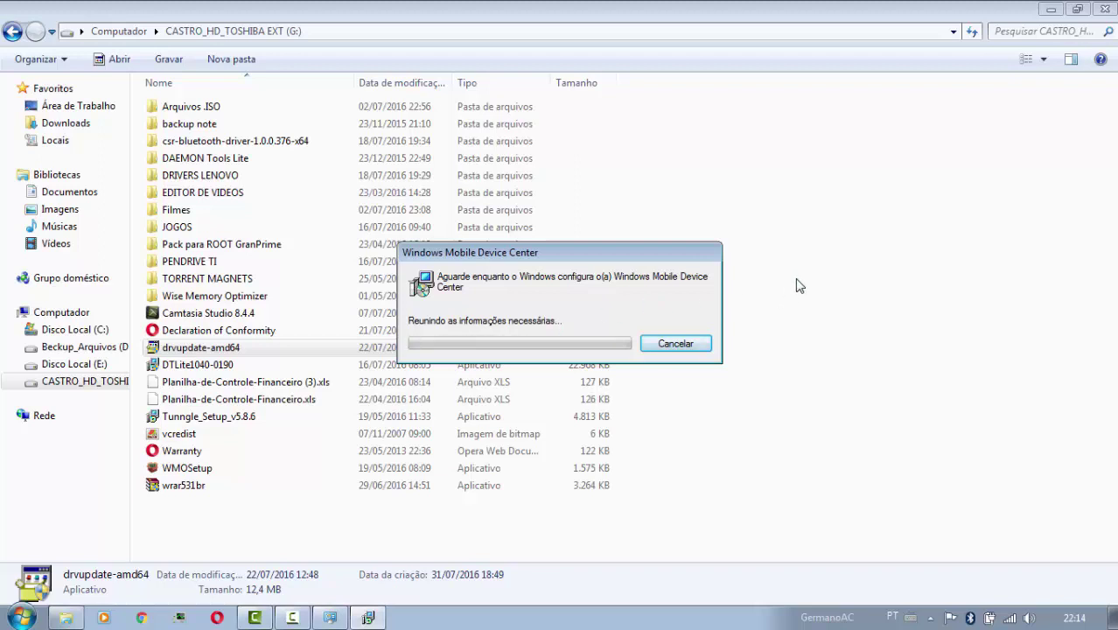
- Return to the Bluetooth devices, close the file browser, and open the phone's first Dispositivo Periférico Bluetooth function with permission to change its settings
click(332, 618)
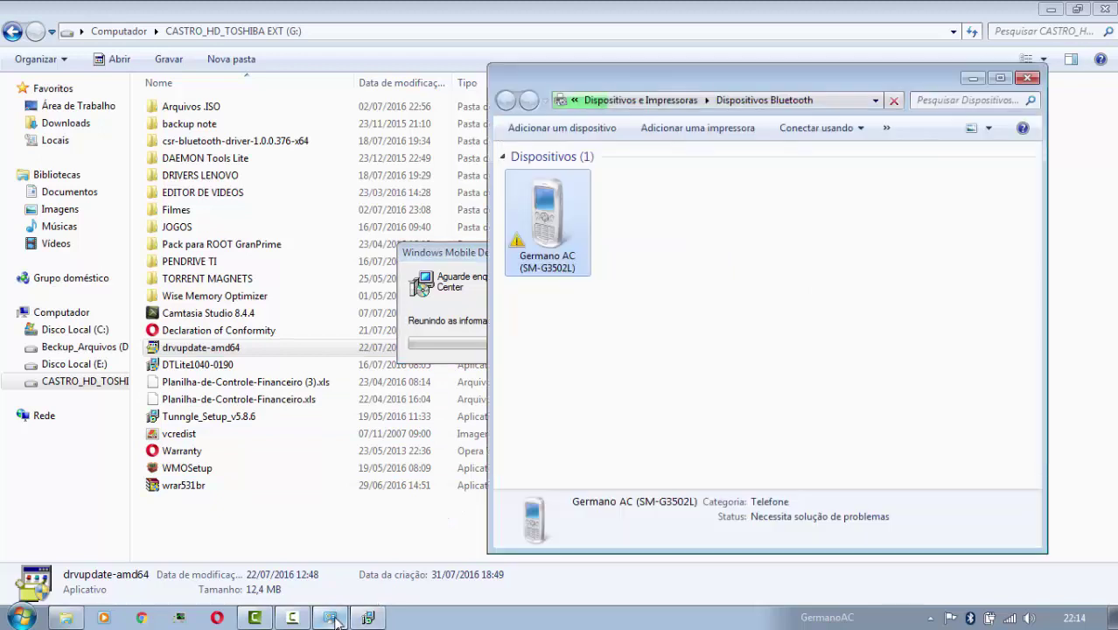
click(1105, 10)
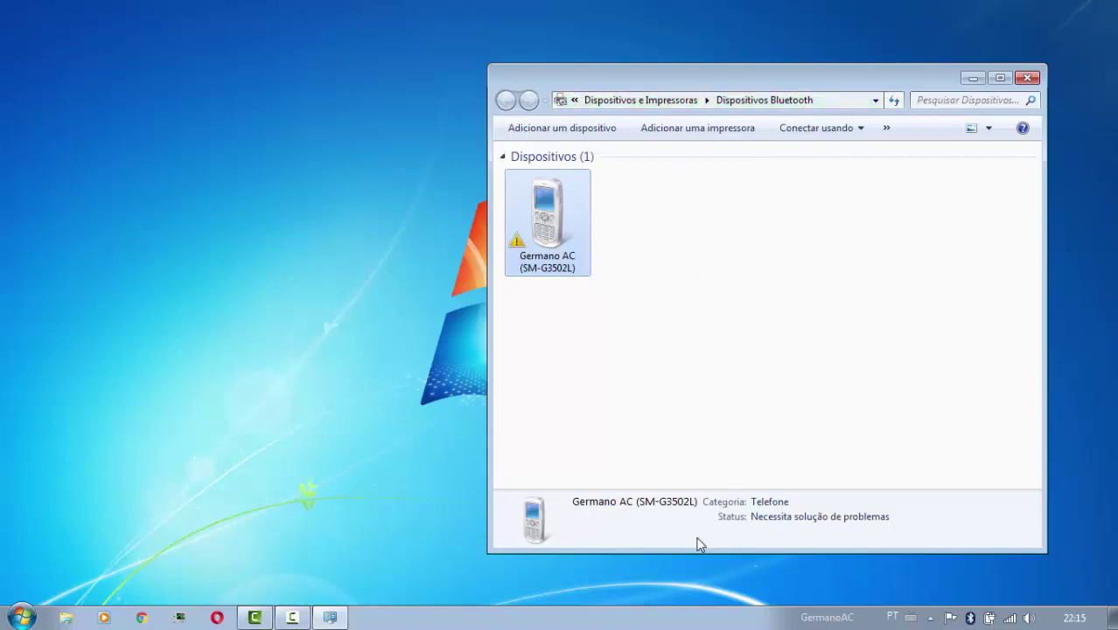
double_click(554, 262)
click(618, 229)
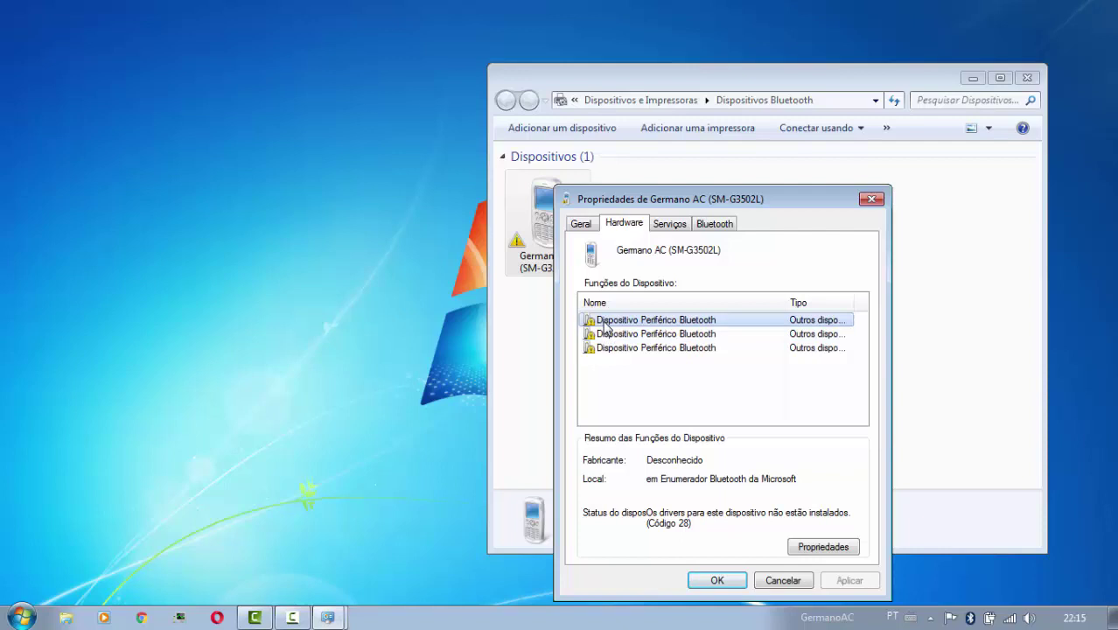
double_click(605, 326)
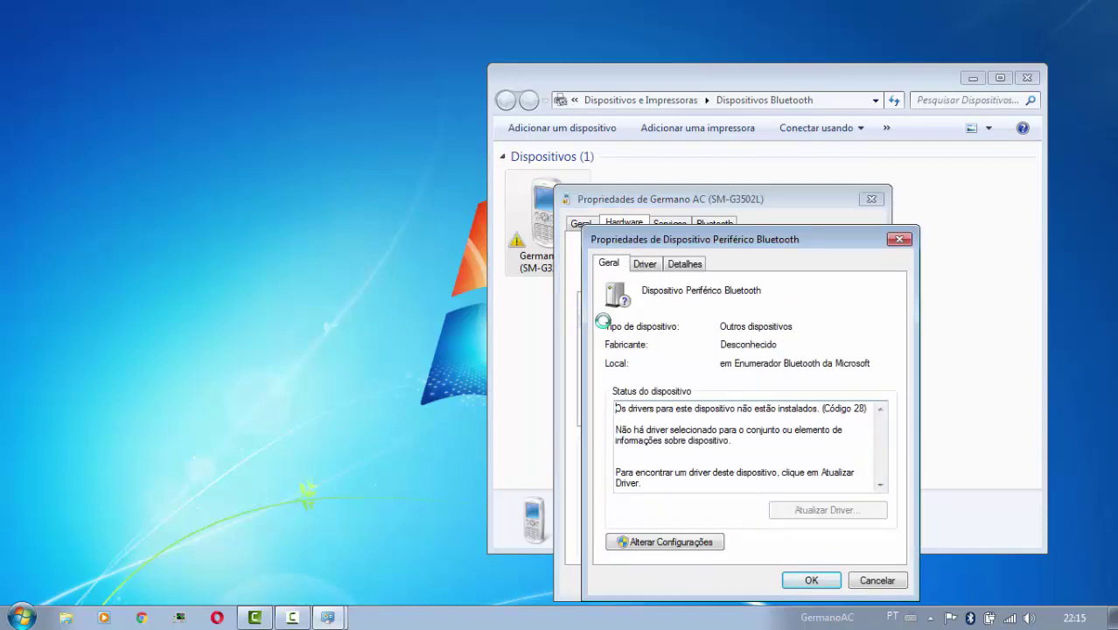
click(665, 543)
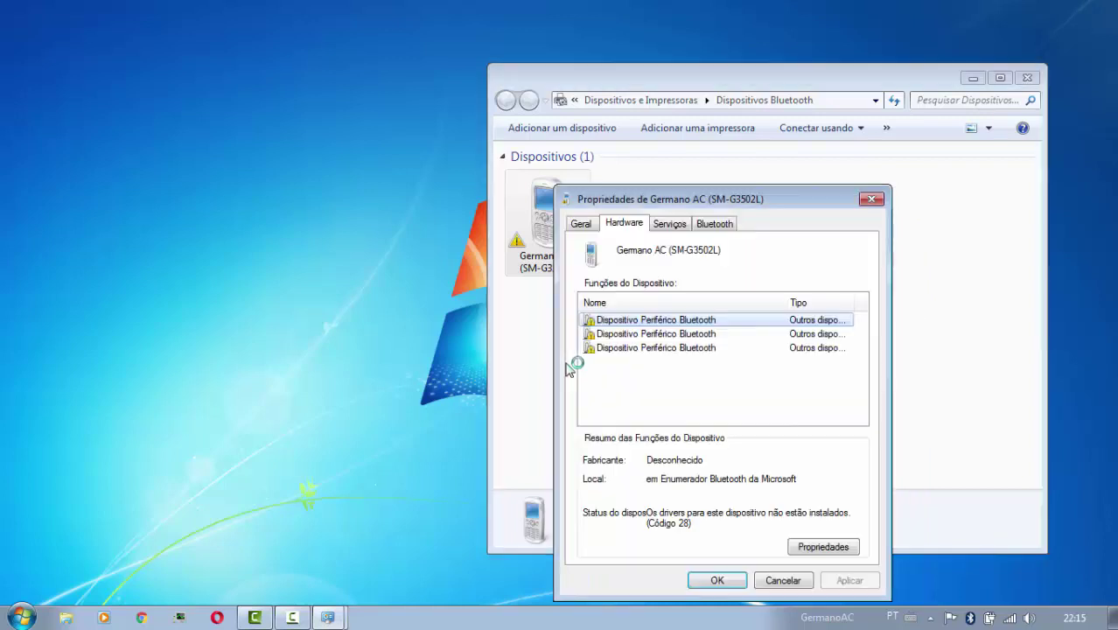
- Start updating the peripheral's driver from the list of drivers on the computer, choosing Rádios Bluetooth as the hardware type
click(381, 411)
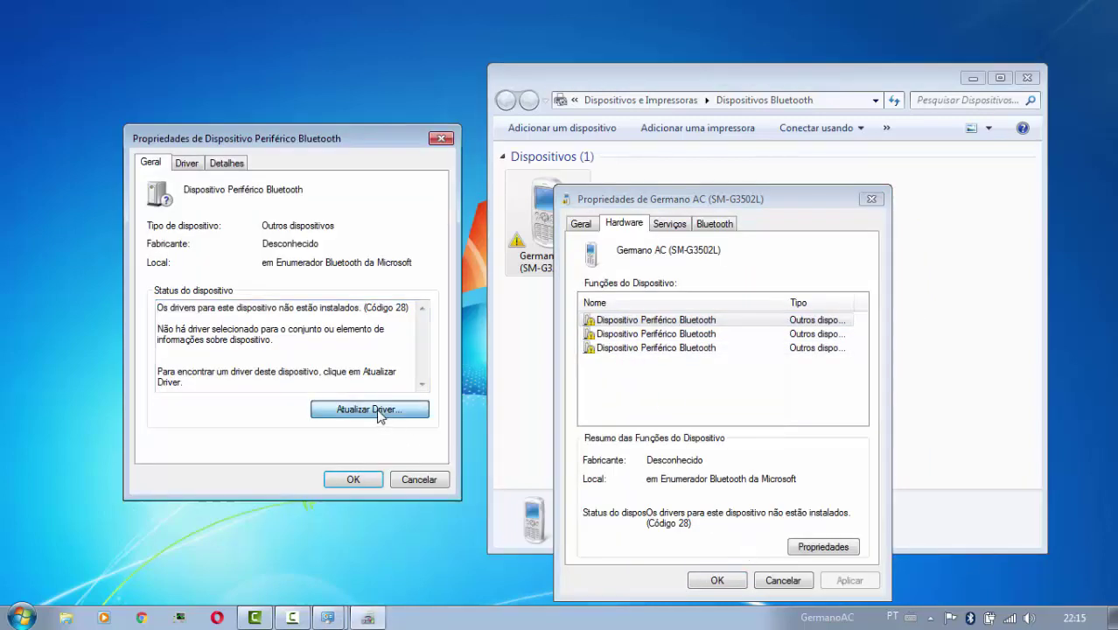
click(232, 369)
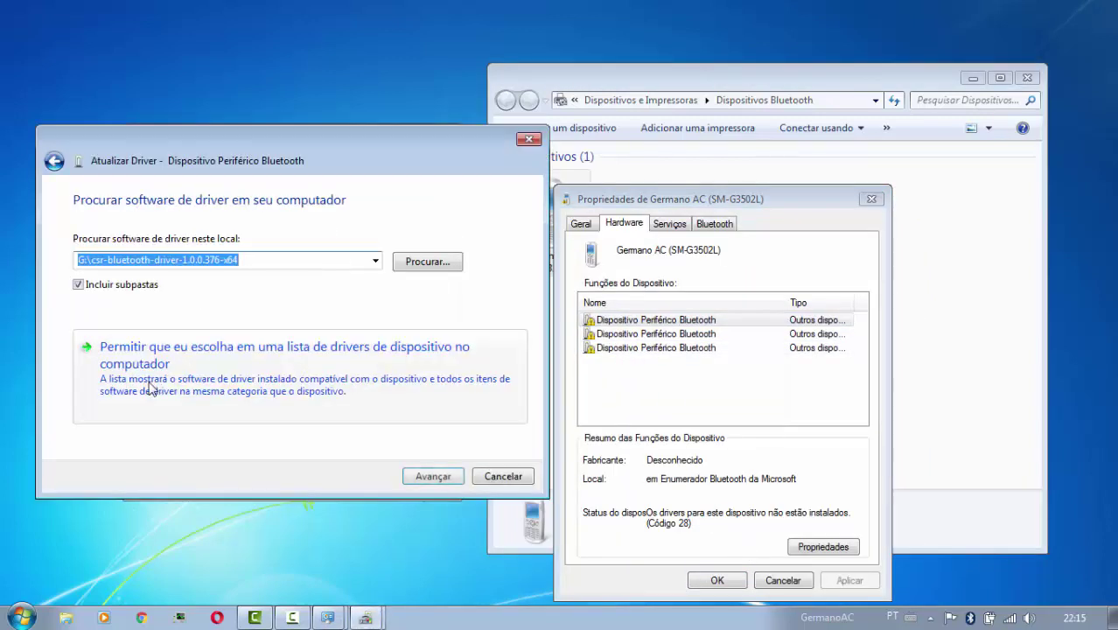
click(151, 388)
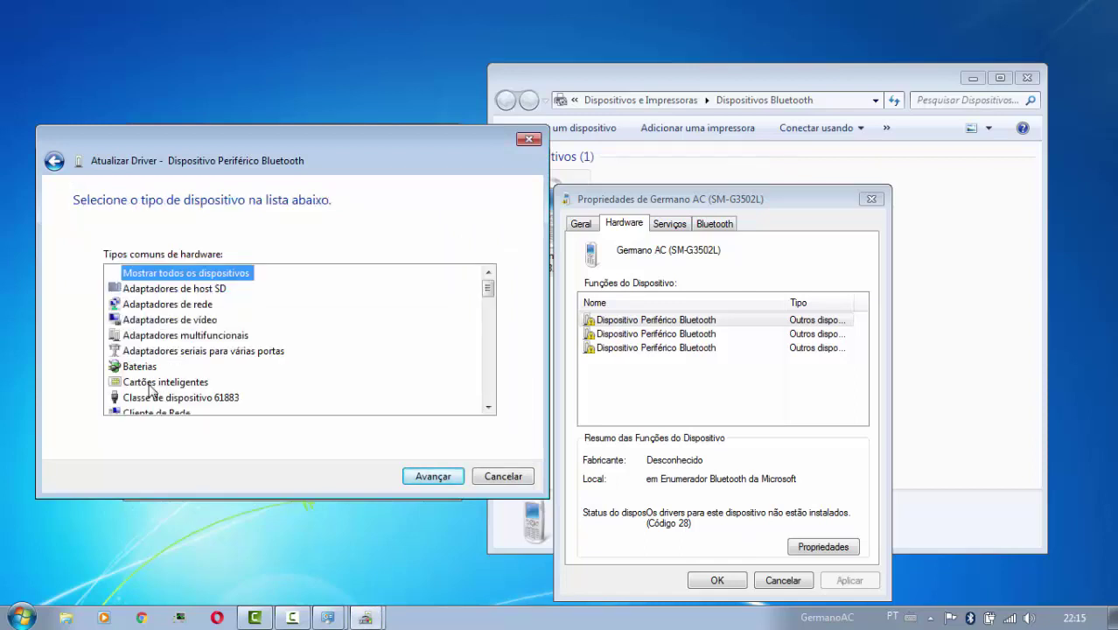
scroll(150, 391, down, 12)
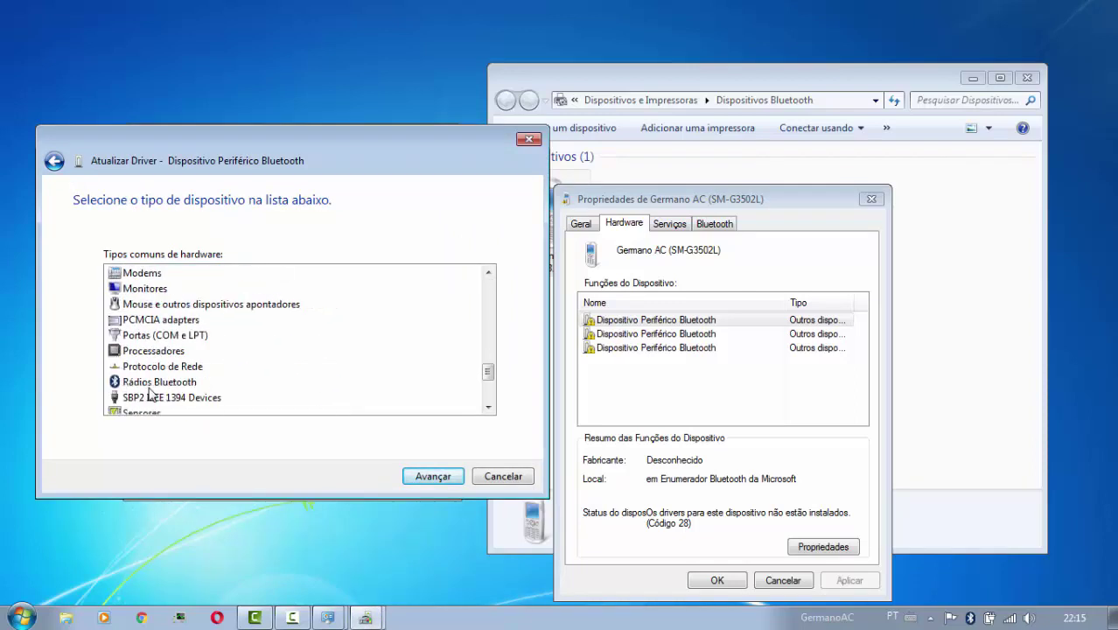
scroll(150, 392, down, 2)
click(152, 306)
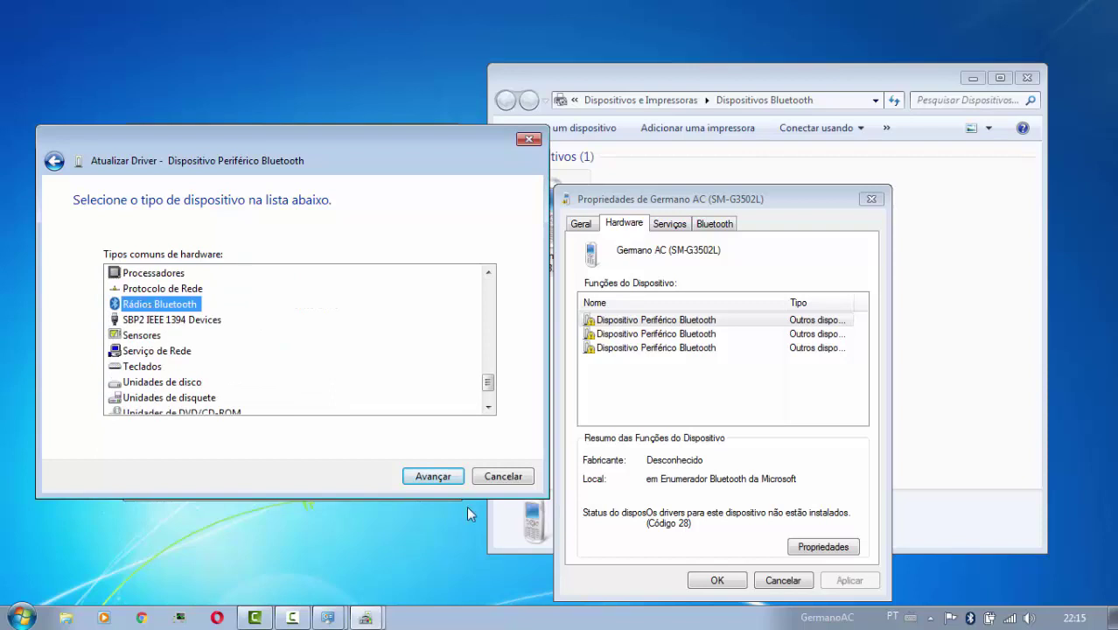
click(453, 476)
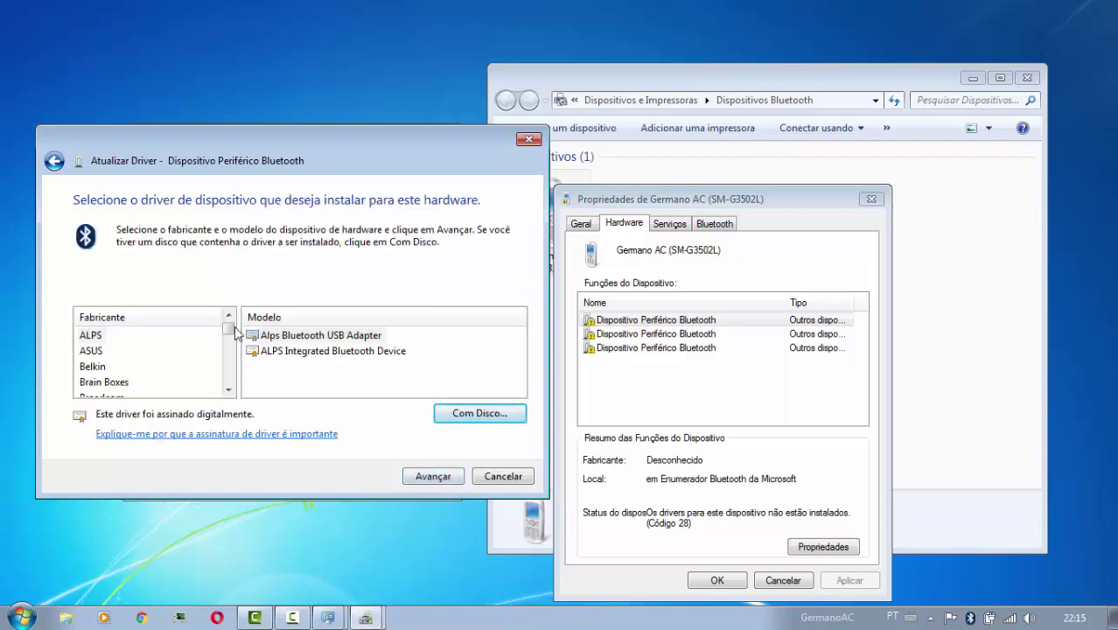
- Install Microsoft Corporation's Windows Mobile-based device support driver for the first peripheral, accepting the update warning and closing the wizard and properties
drag(229, 331, 233, 368)
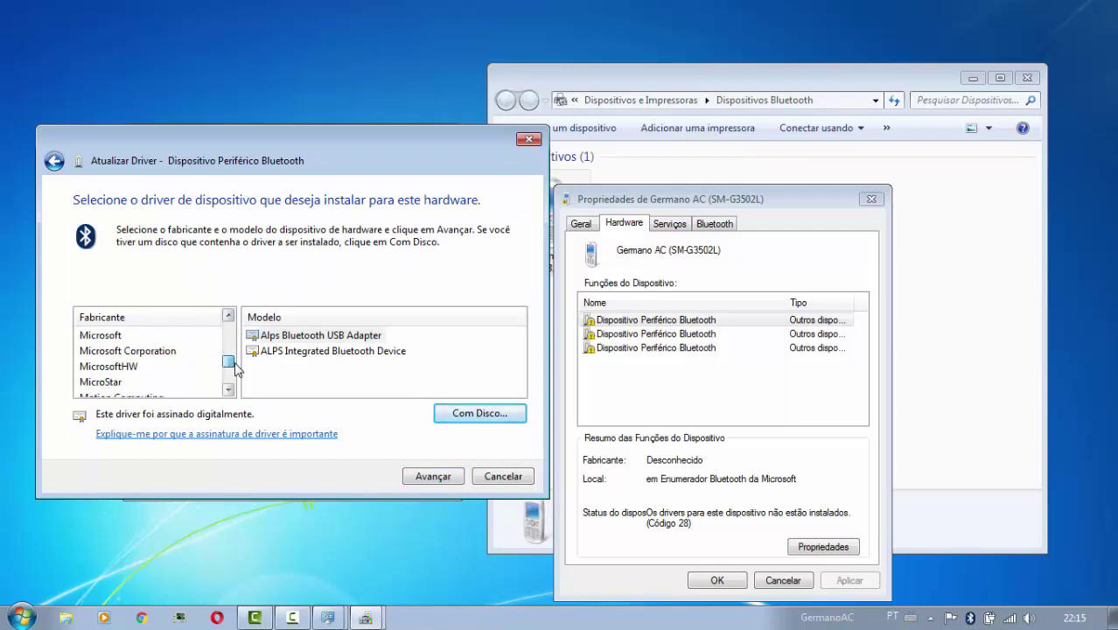
click(146, 354)
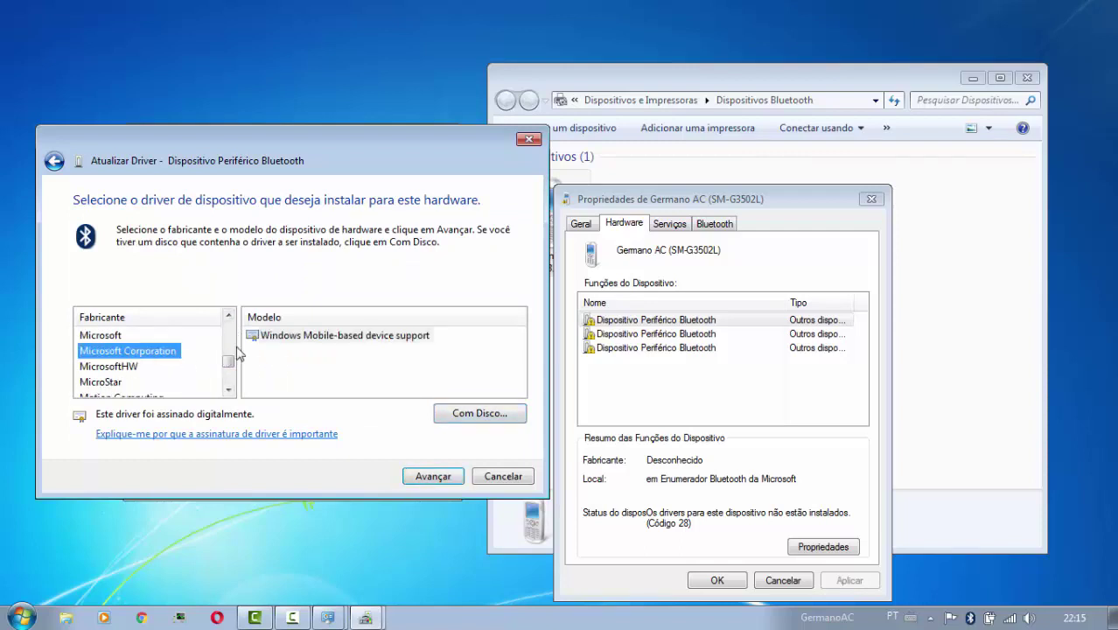
click(267, 340)
click(449, 475)
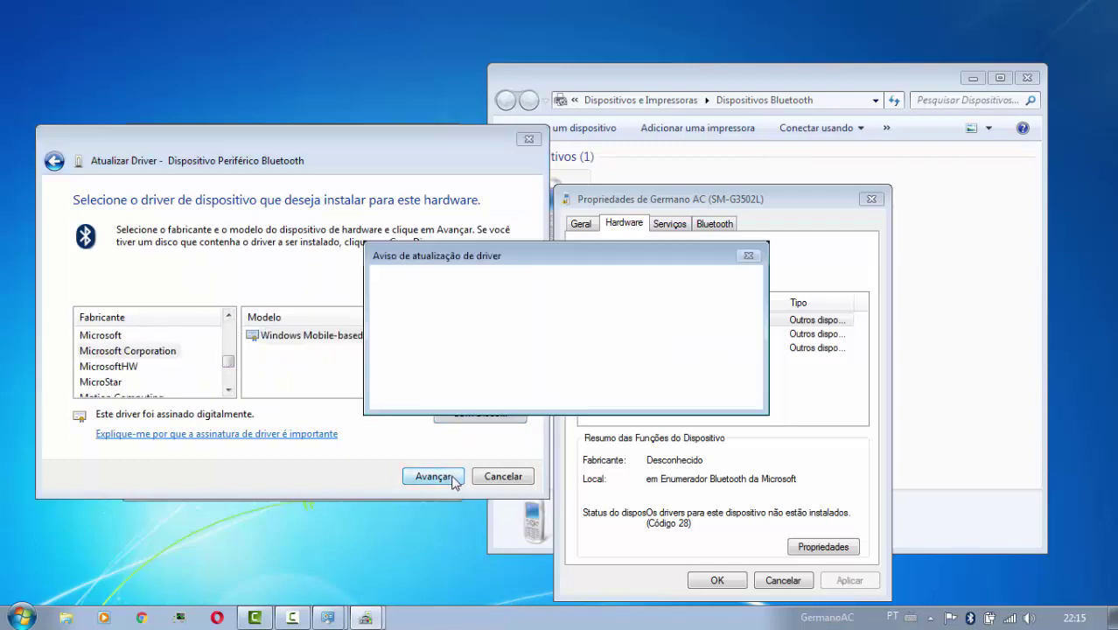
click(614, 391)
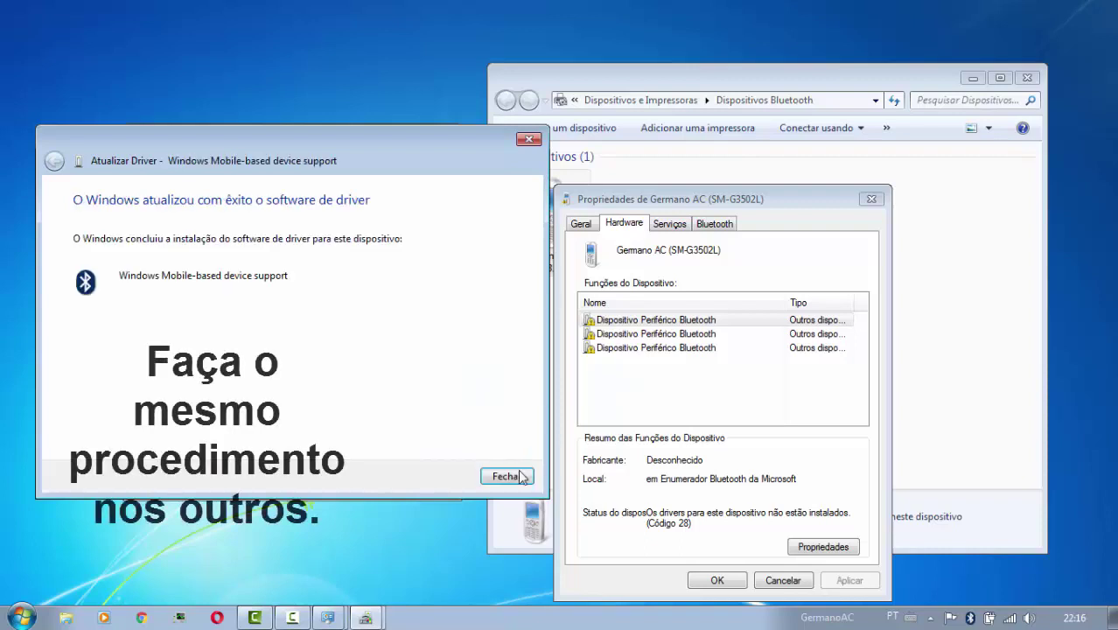
click(523, 477)
click(619, 333)
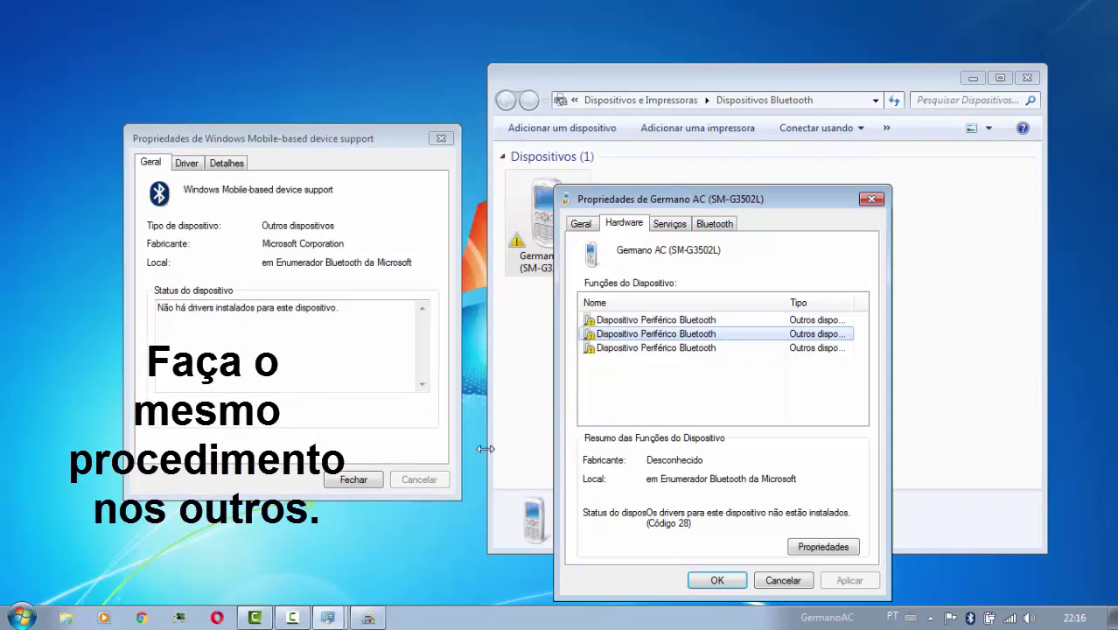
click(368, 479)
- Open the second Dispositivo Periférico Bluetooth with permission to change settings, and start a manual driver update using Rádios Bluetooth as hardware type
double_click(610, 337)
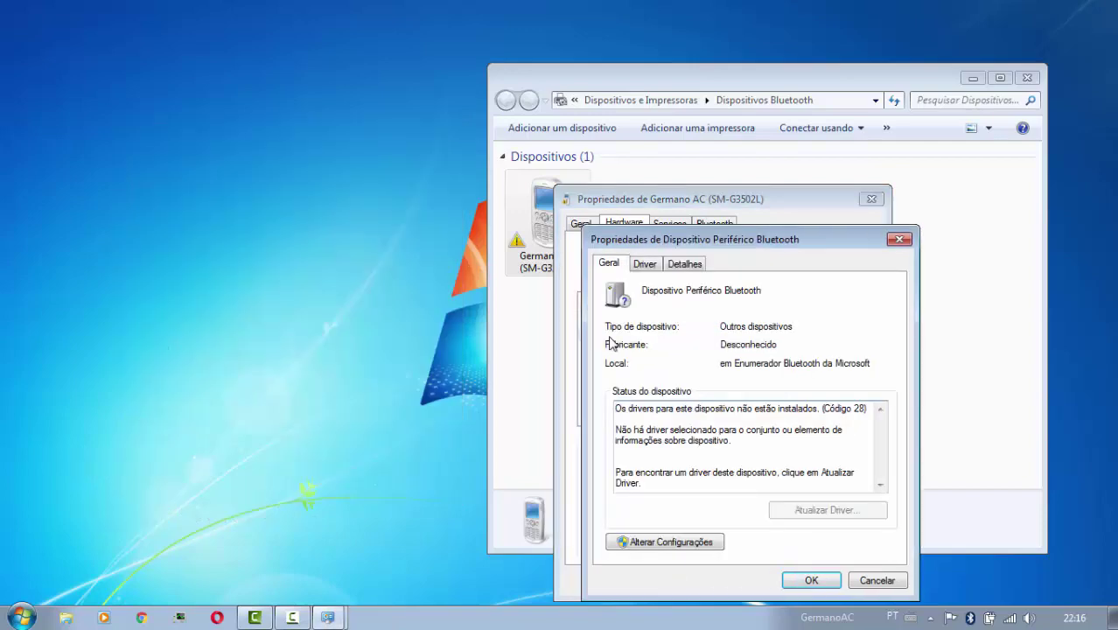
click(665, 541)
click(371, 429)
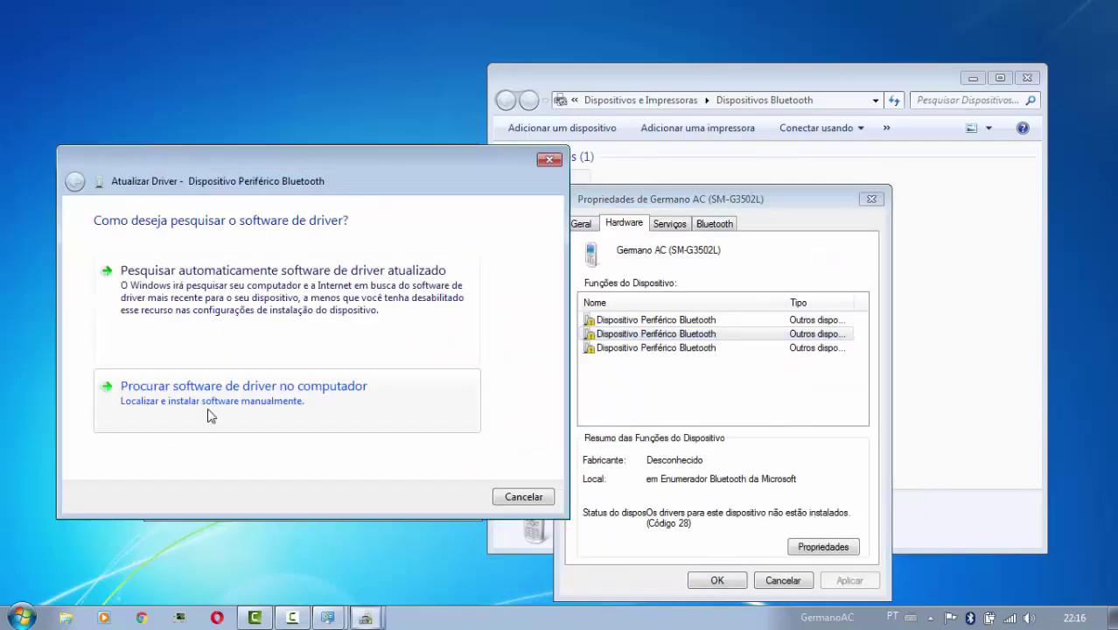
click(210, 413)
click(289, 374)
scroll(229, 381, down, 8)
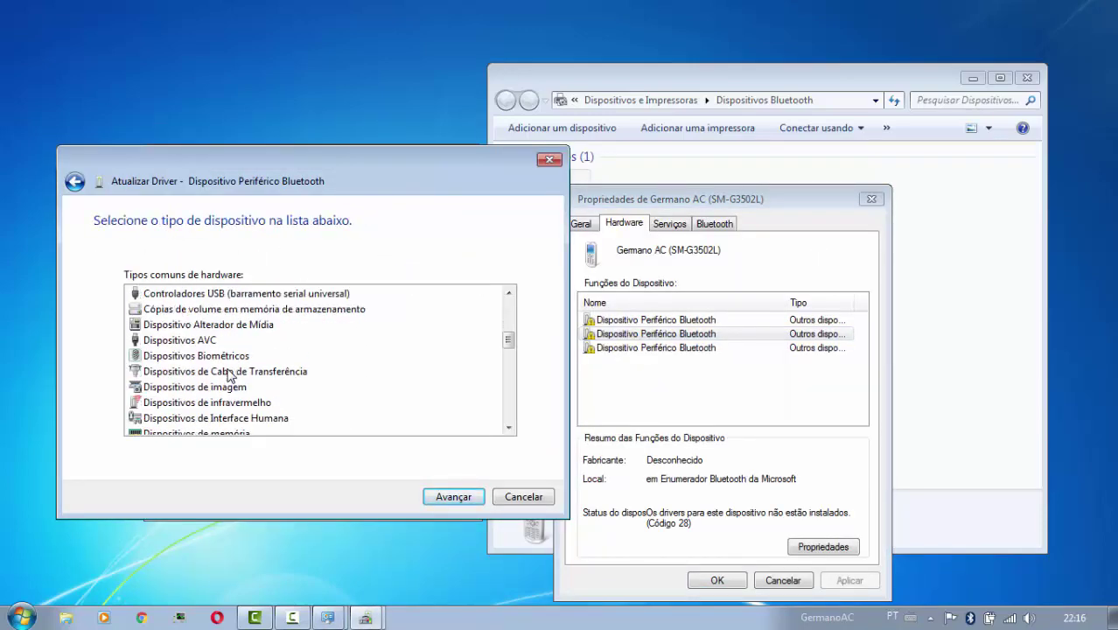
scroll(230, 381, down, 3)
click(201, 401)
click(453, 496)
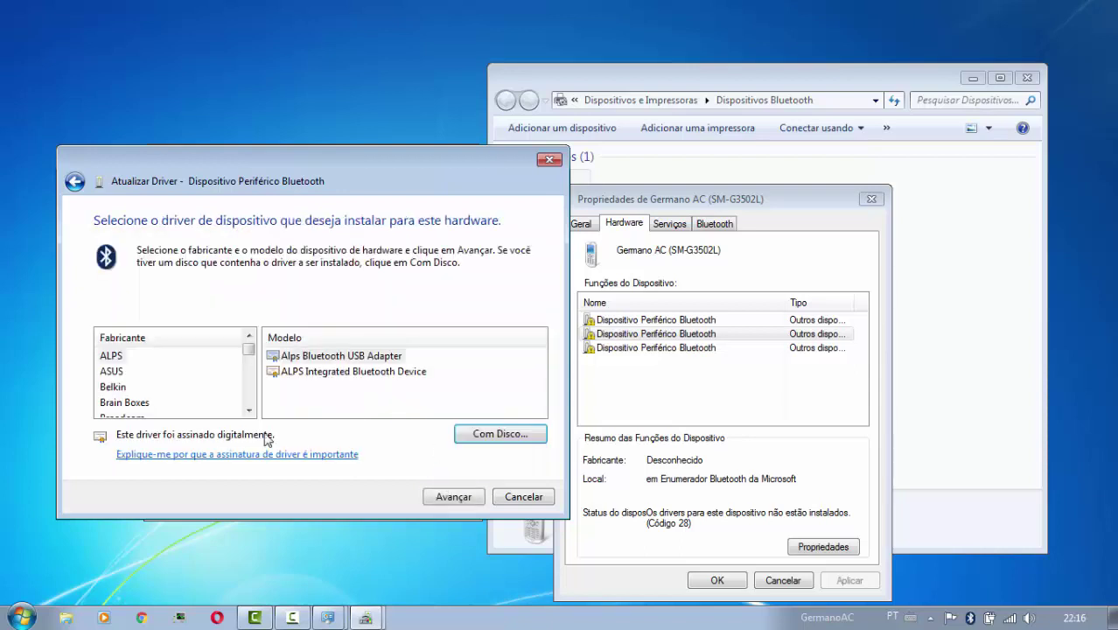
- Install Microsoft Corporation's Windows Mobile-based device support driver for the second peripheral, accept the warning, and close its windows
scroll(210, 382, down, 3)
click(175, 386)
click(454, 496)
click(642, 390)
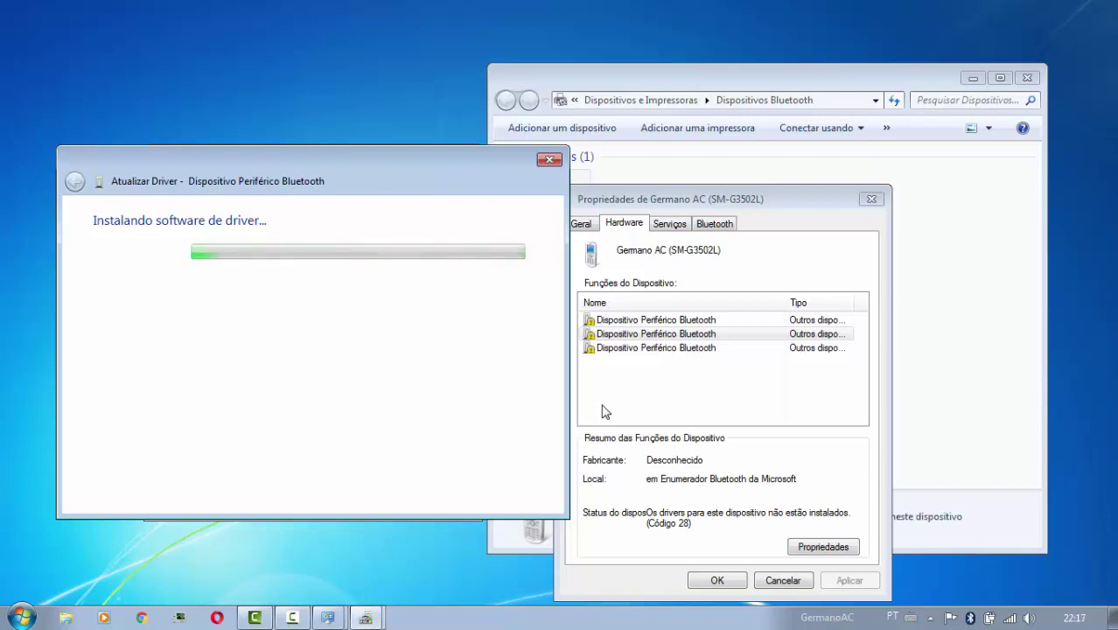
key(Return)
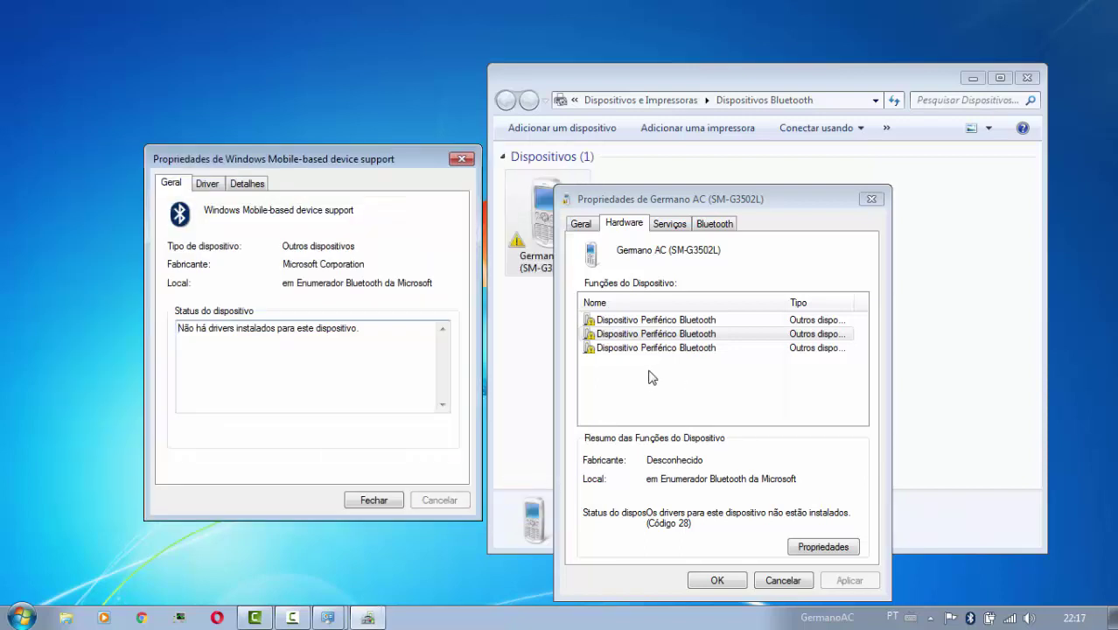
click(374, 500)
- Open the third Dispositivo Periférico Bluetooth with permission to change settings, and start its manual driver update with the Rádios Bluetooth hardware type
double_click(623, 349)
click(667, 540)
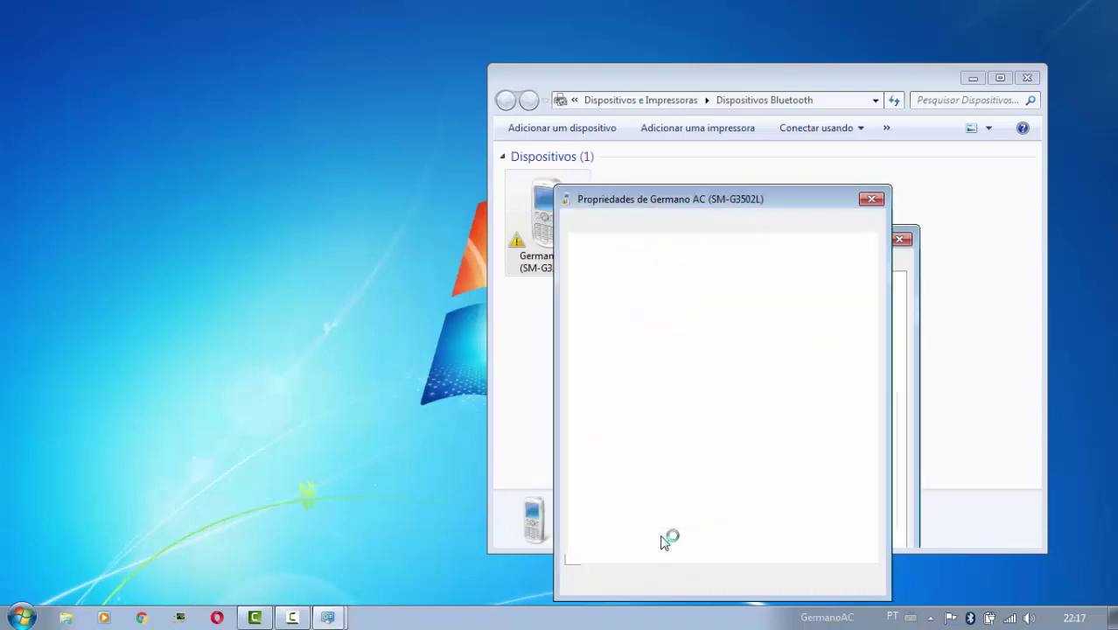
click(254, 307)
click(192, 264)
click(144, 341)
scroll(140, 246, down, 8)
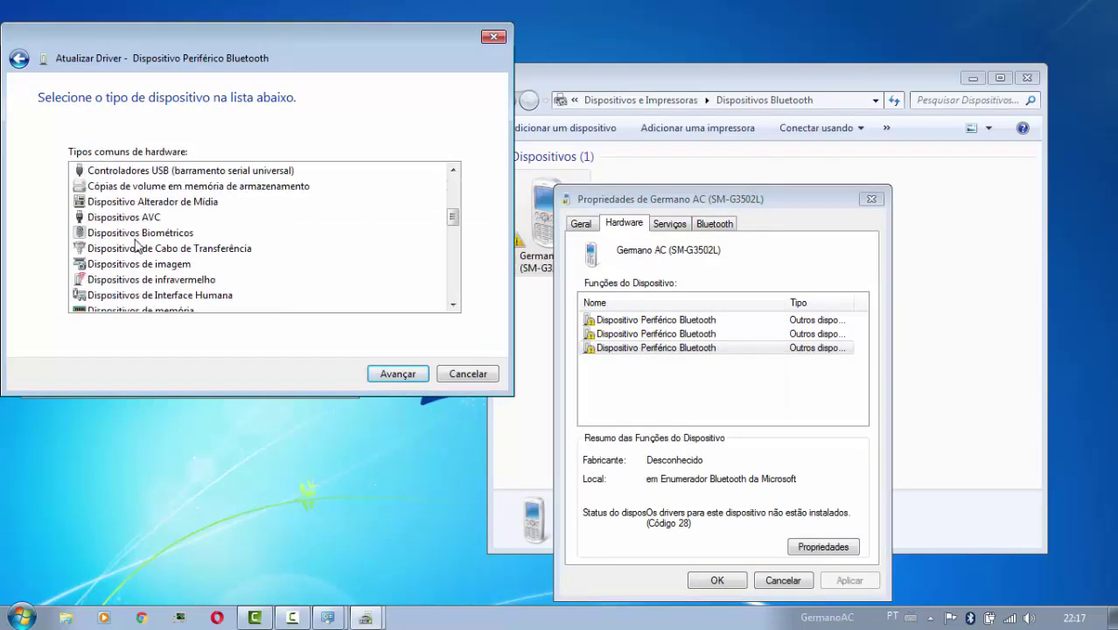
click(136, 248)
click(398, 374)
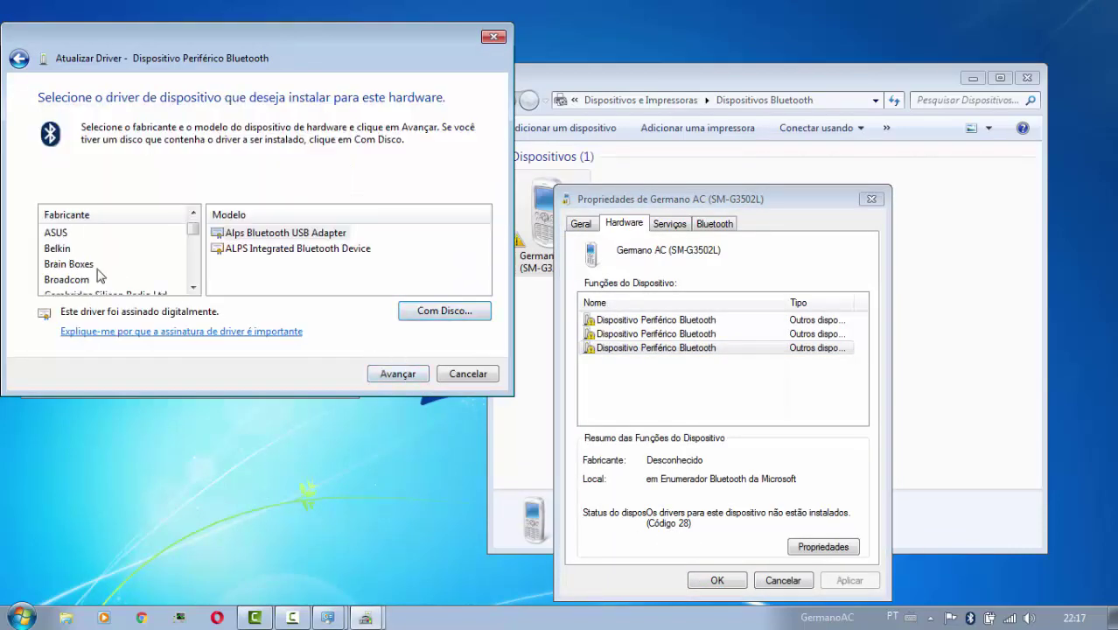
- Install Microsoft Corporation's Windows Mobile-based device support driver for the third peripheral, then close the wizard, its properties and the phone's properties
scroll(96, 263, down, 5)
click(96, 265)
click(280, 233)
click(394, 373)
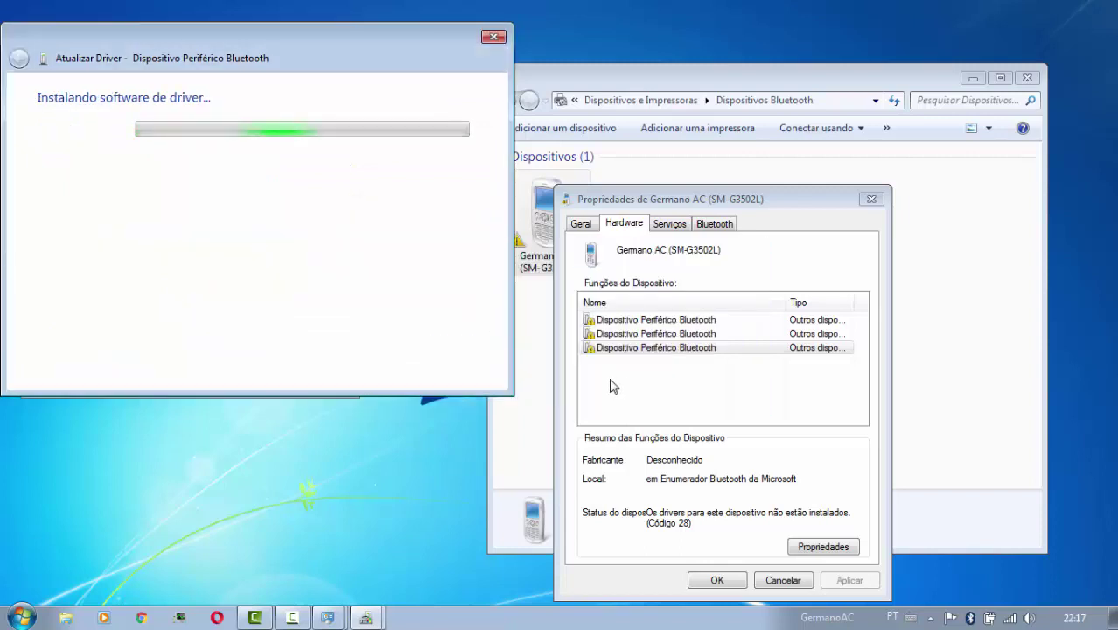
drag(465, 40, 359, 70)
drag(665, 199, 871, 195)
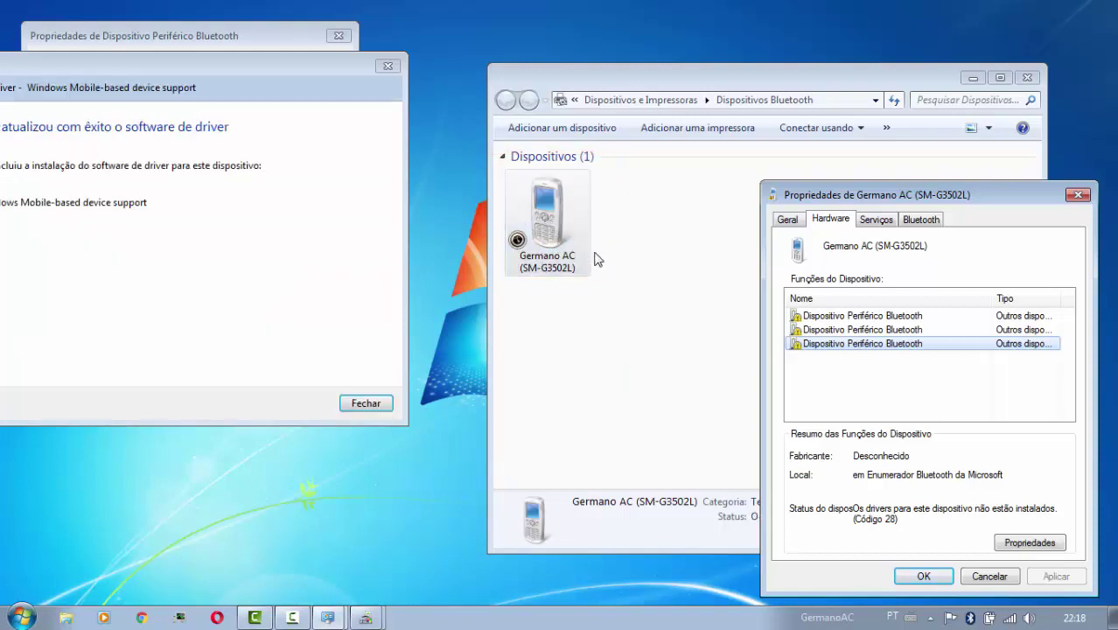
click(367, 401)
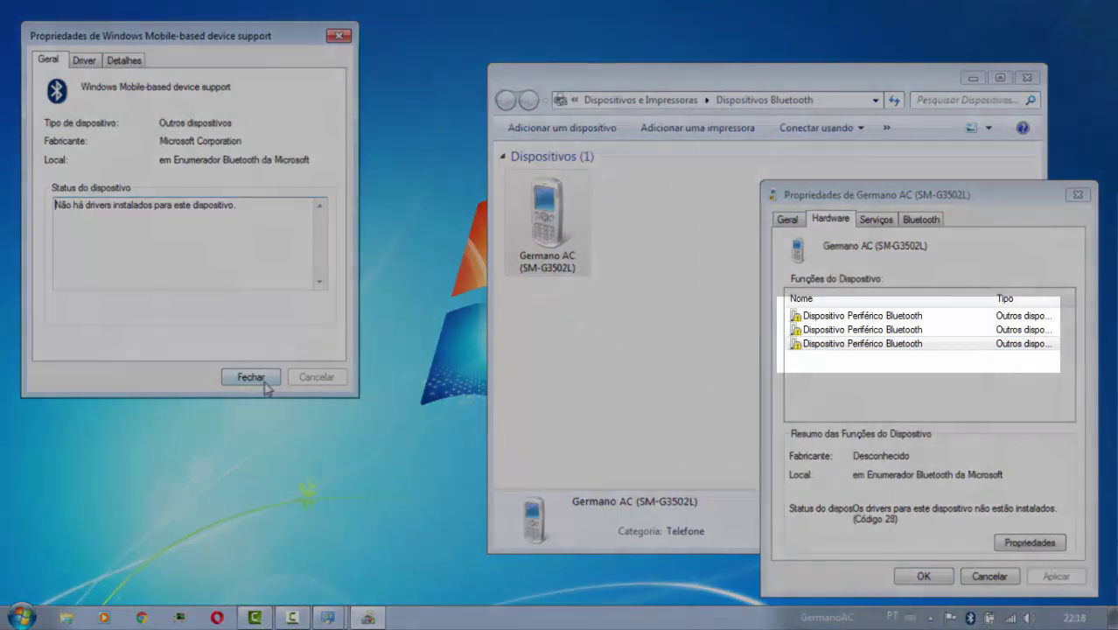
click(251, 379)
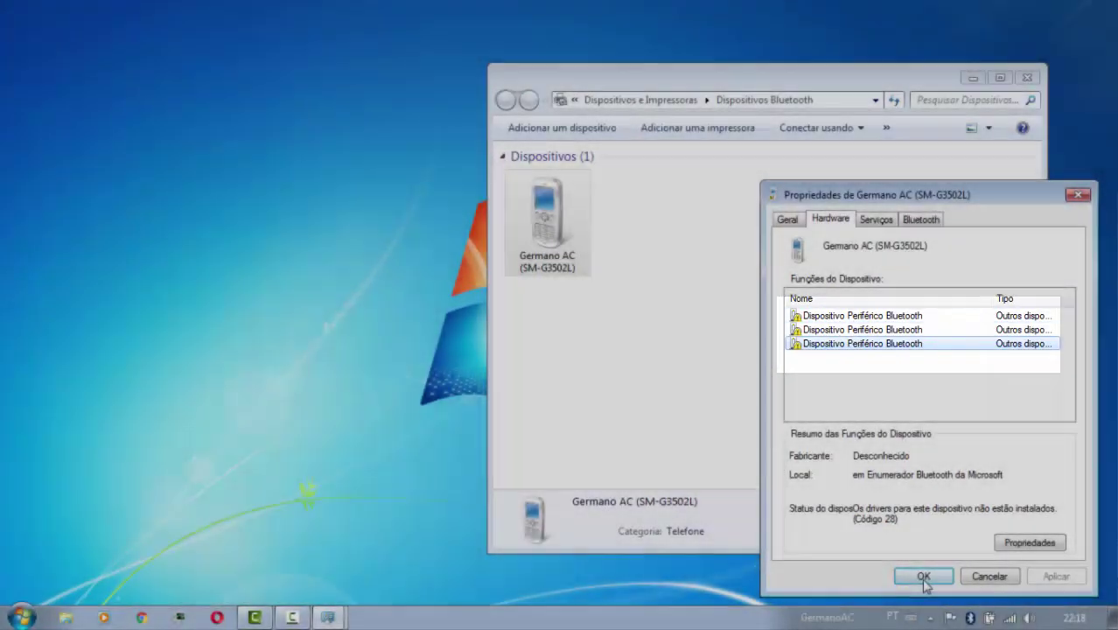
click(924, 575)
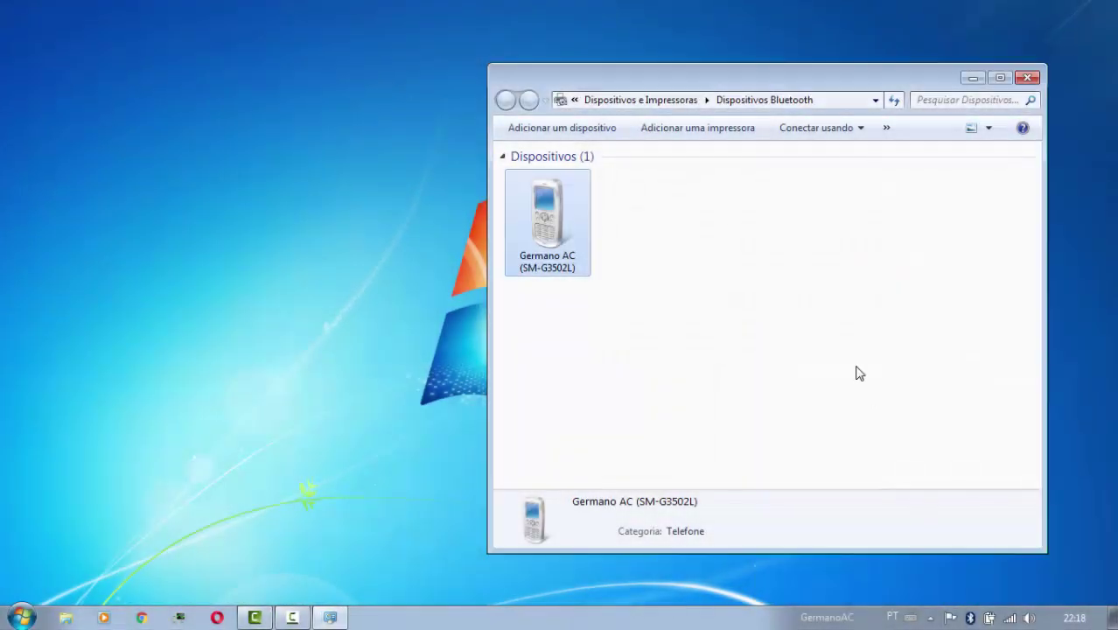
- Examine the driver of each hardware function in the phone's properties, then look at the phone's available connection methods
double_click(547, 245)
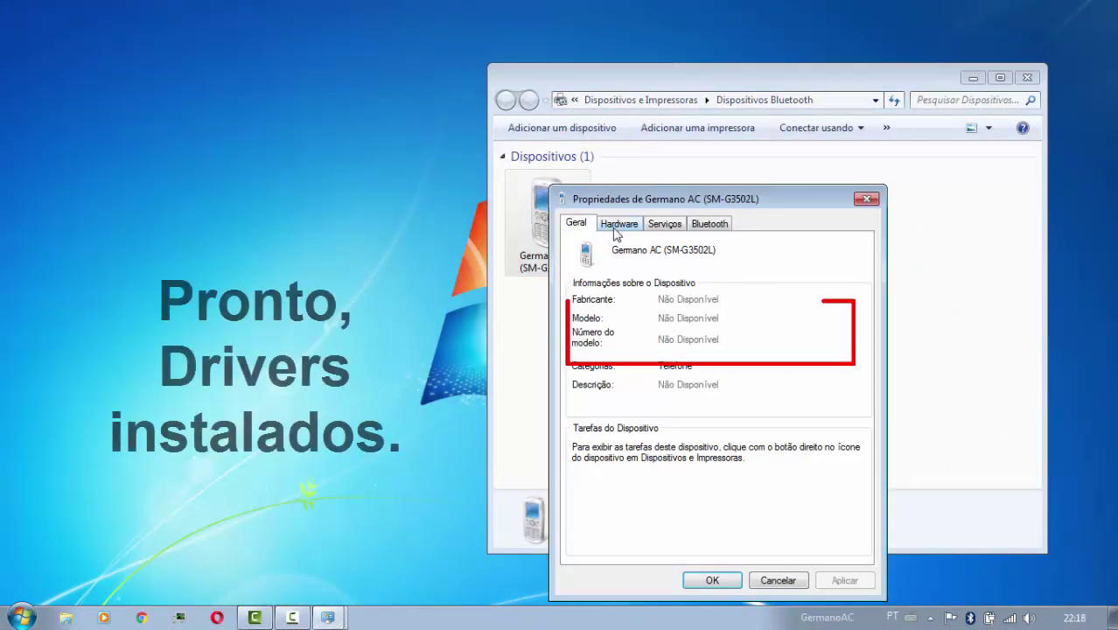
click(619, 223)
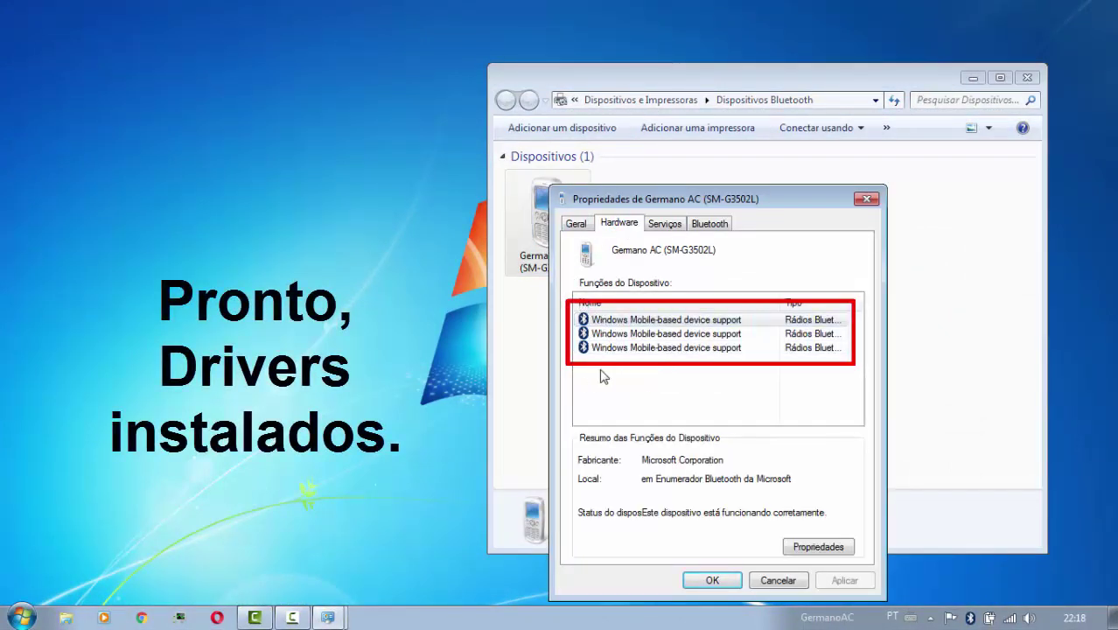
click(730, 577)
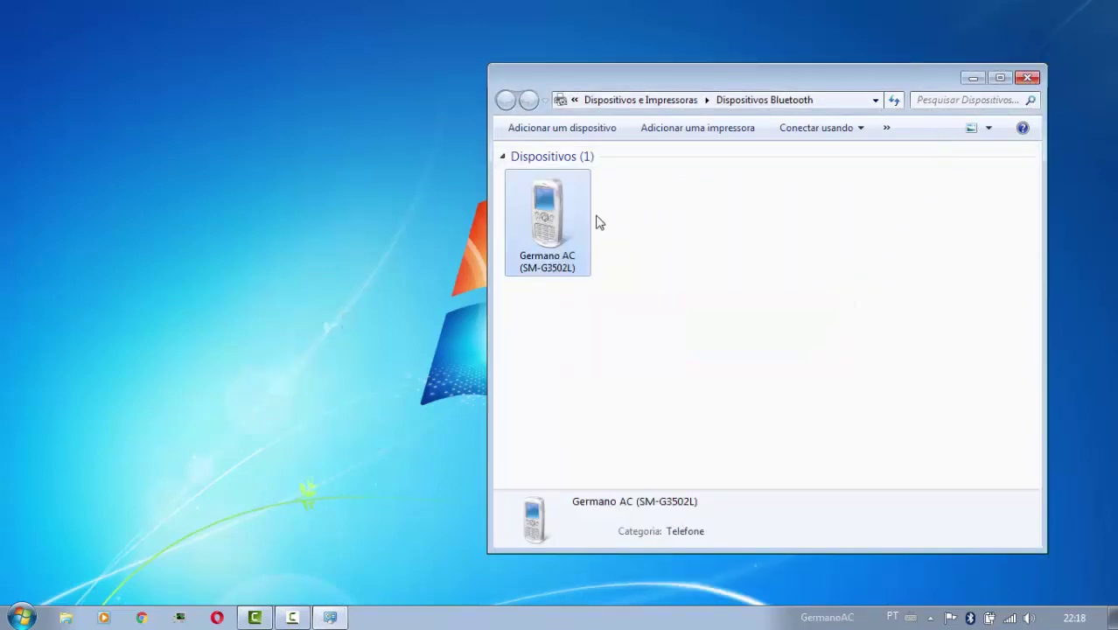
right_click(566, 227)
mouse_move(661, 235)
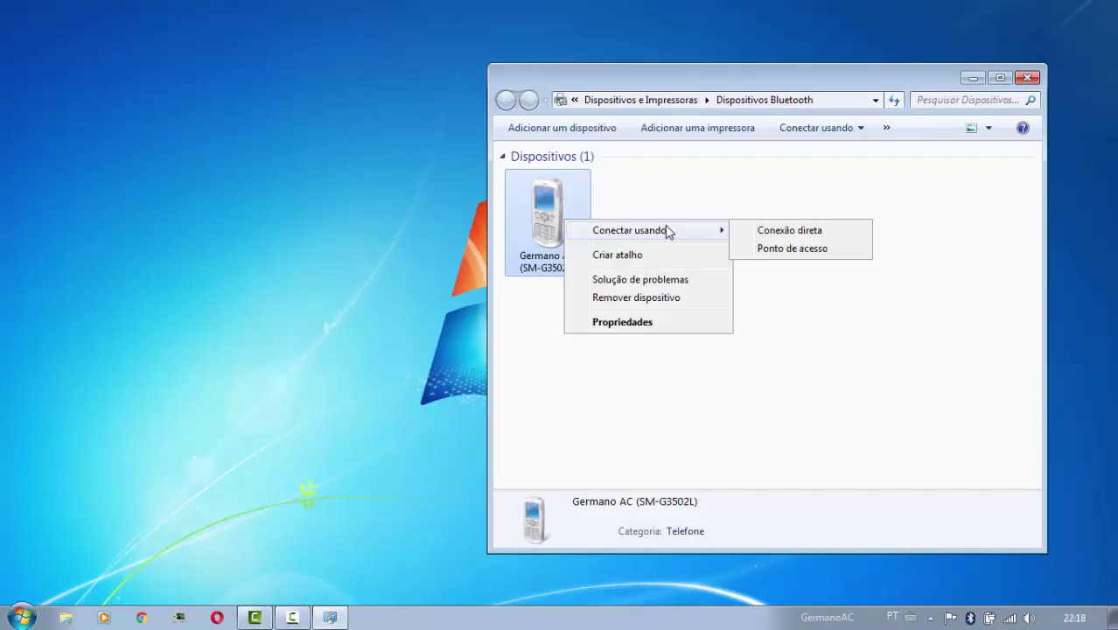
click(719, 354)
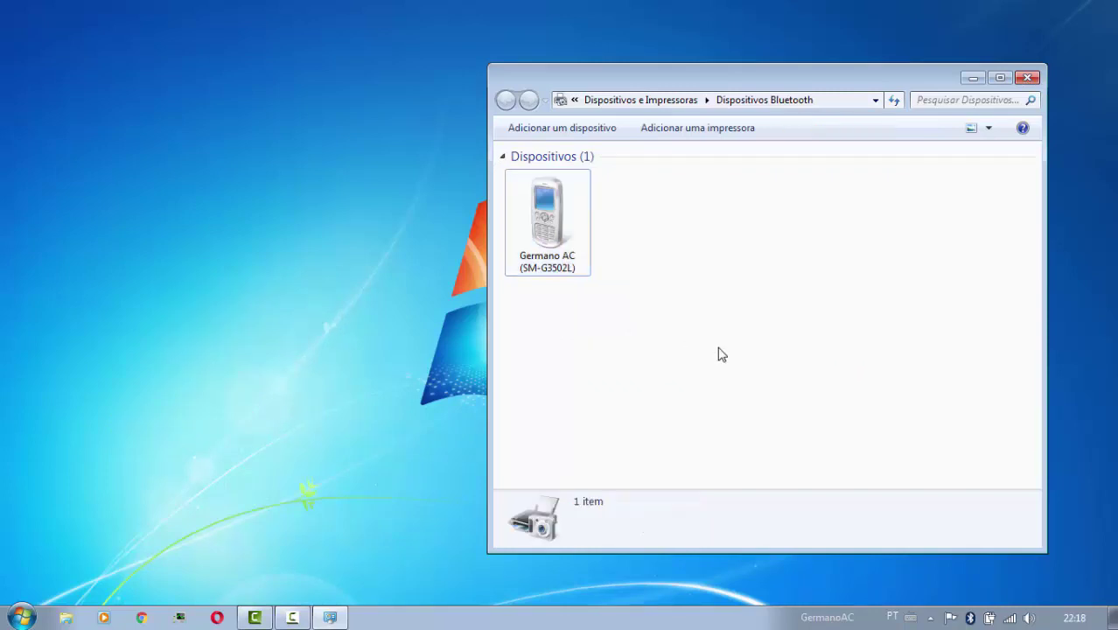
- Close the Bluetooth devices window and refresh the desktop
click(1029, 79)
right_click(647, 264)
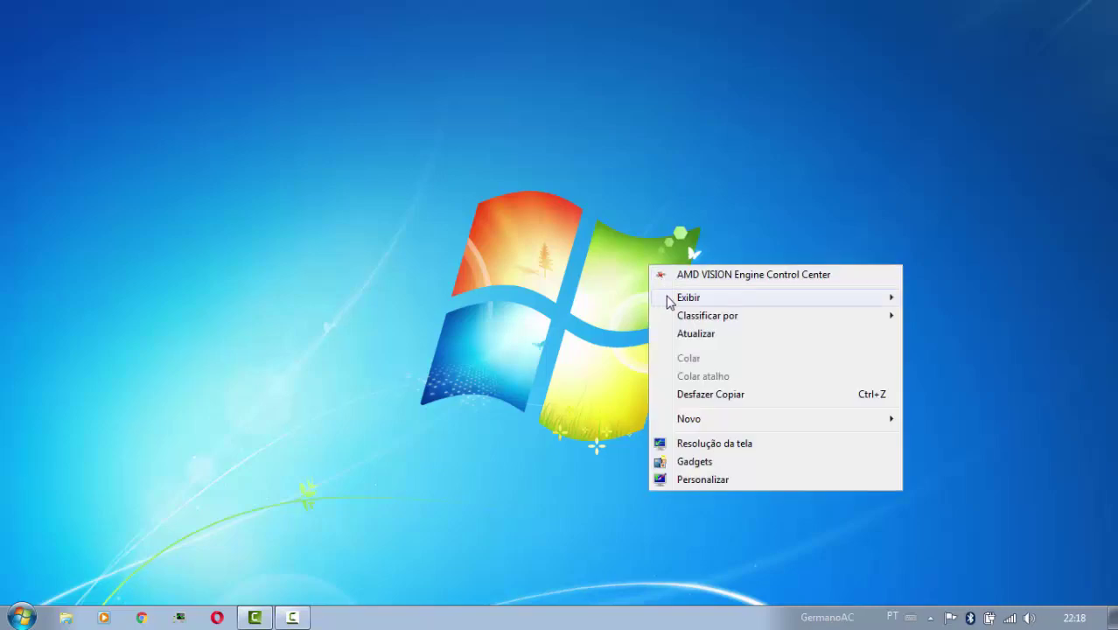
click(696, 334)
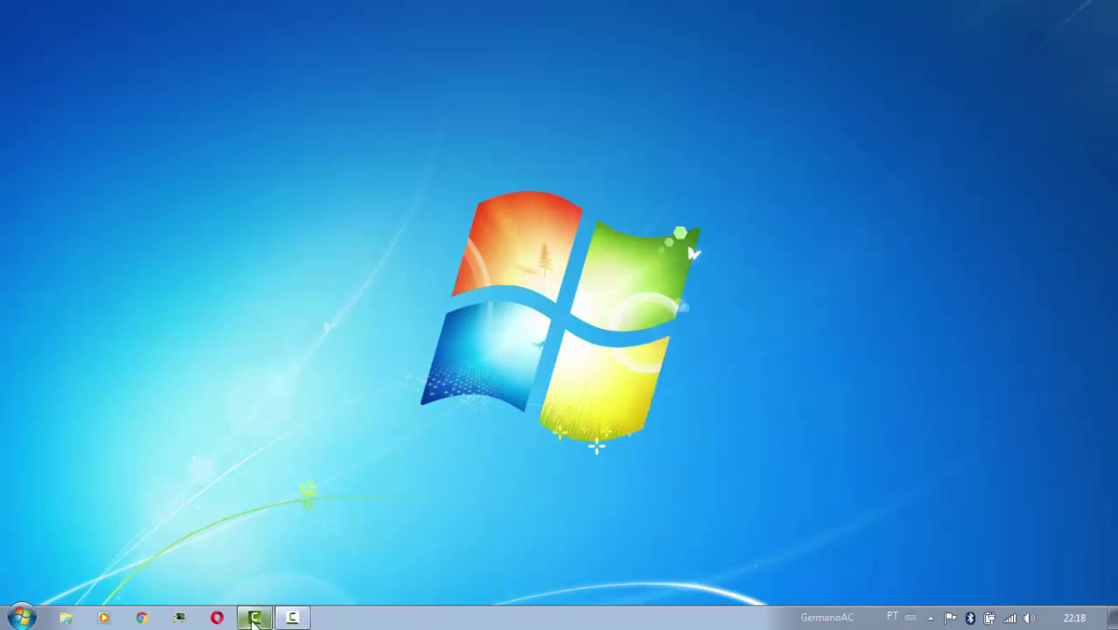
- Open the Amostras de Imagens folder in the Imagens library
mouse_move(255, 617)
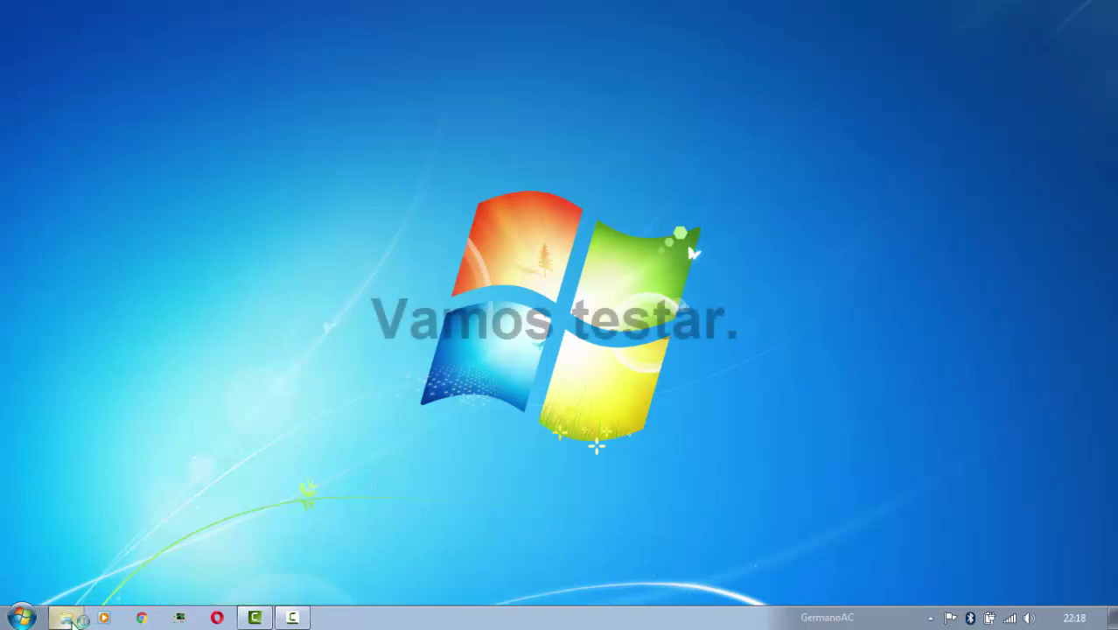
click(66, 619)
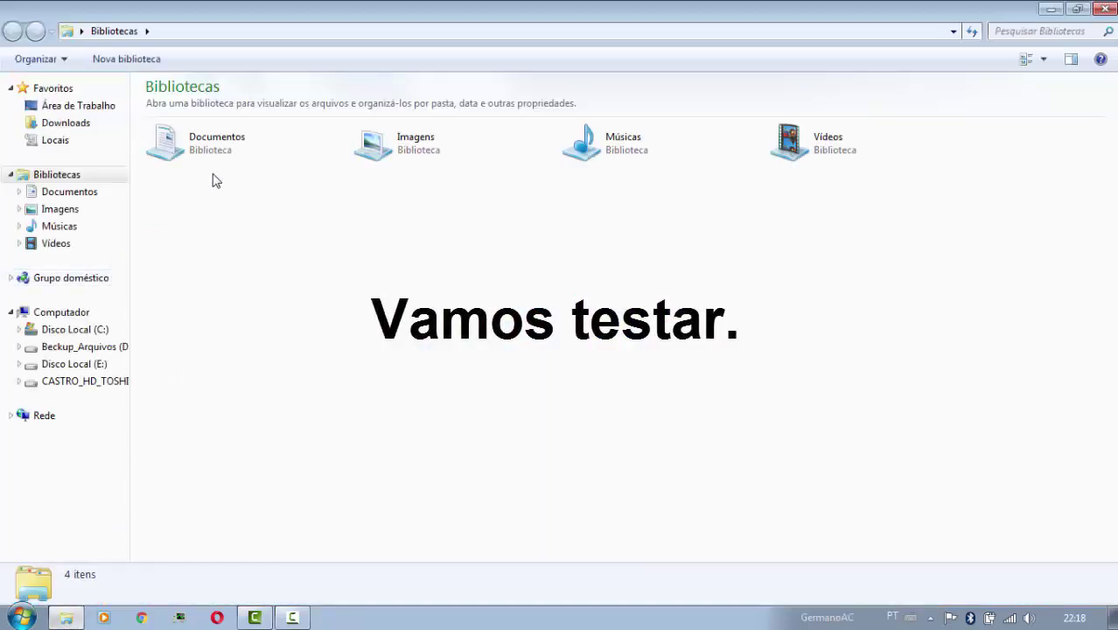
double_click(427, 140)
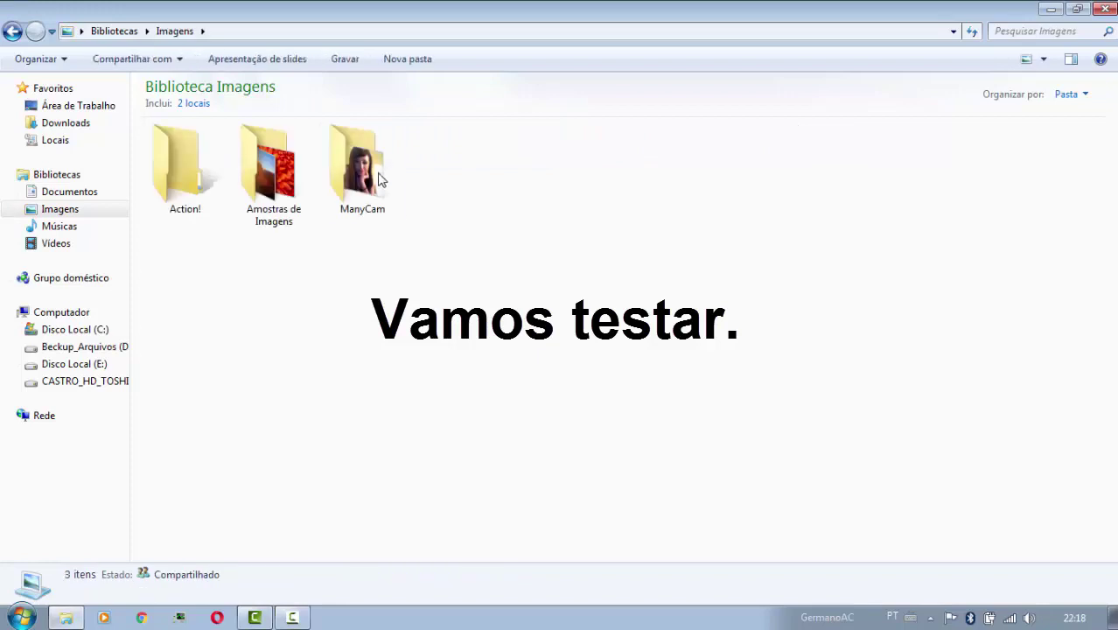
double_click(283, 187)
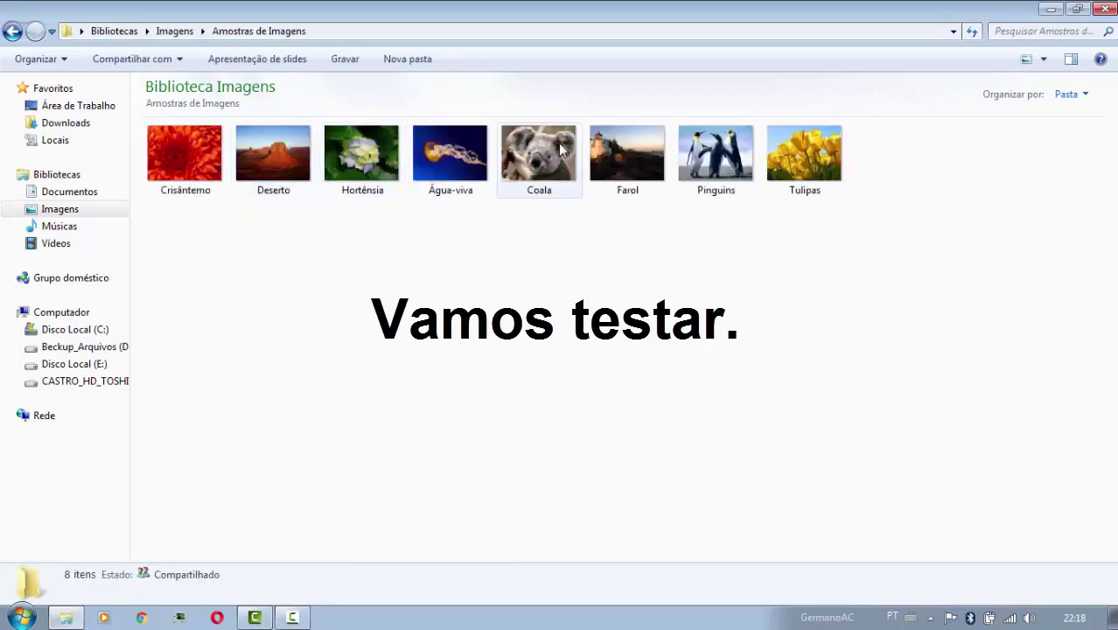
- Send the Pinguins image to the SM-G3502L phone by Bluetooth file transfer, then close the transfer wizard and the file browser
right_click(686, 153)
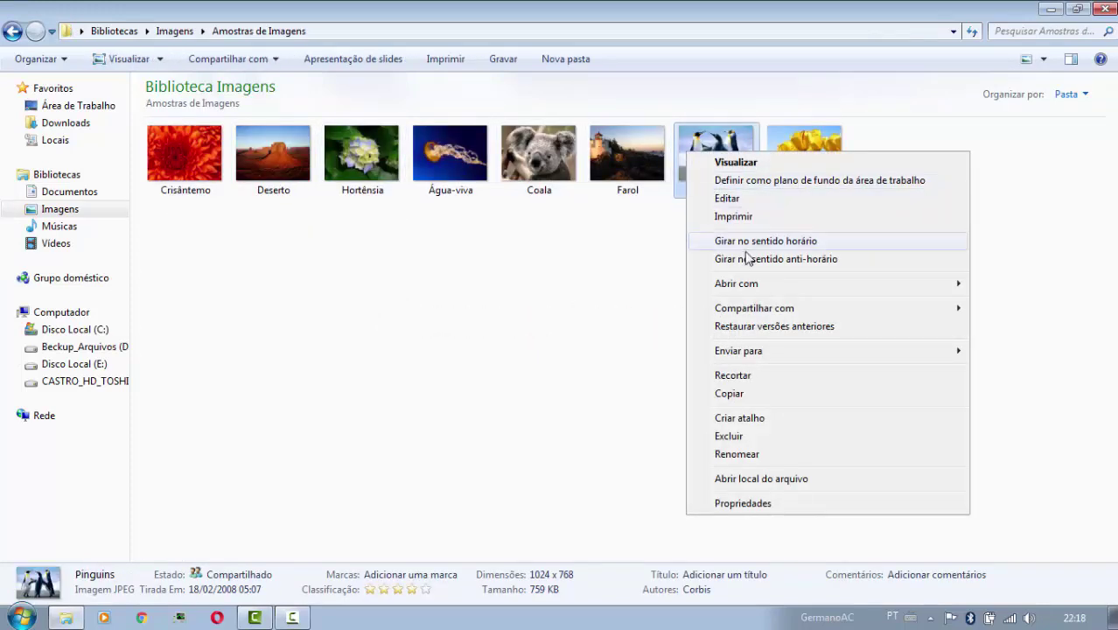
mouse_move(727, 353)
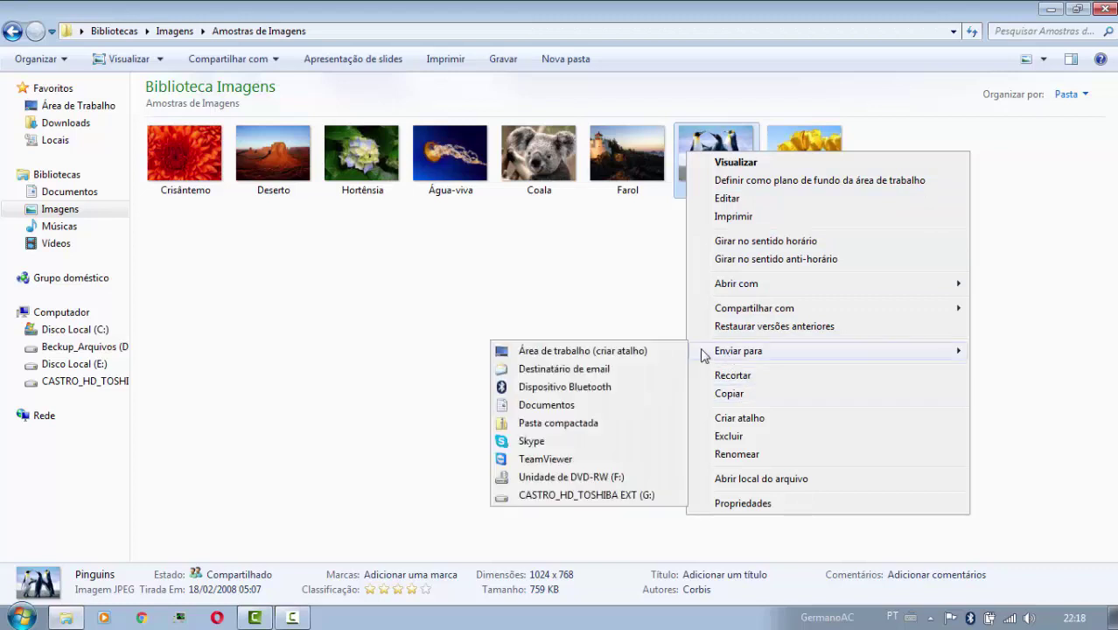
click(510, 387)
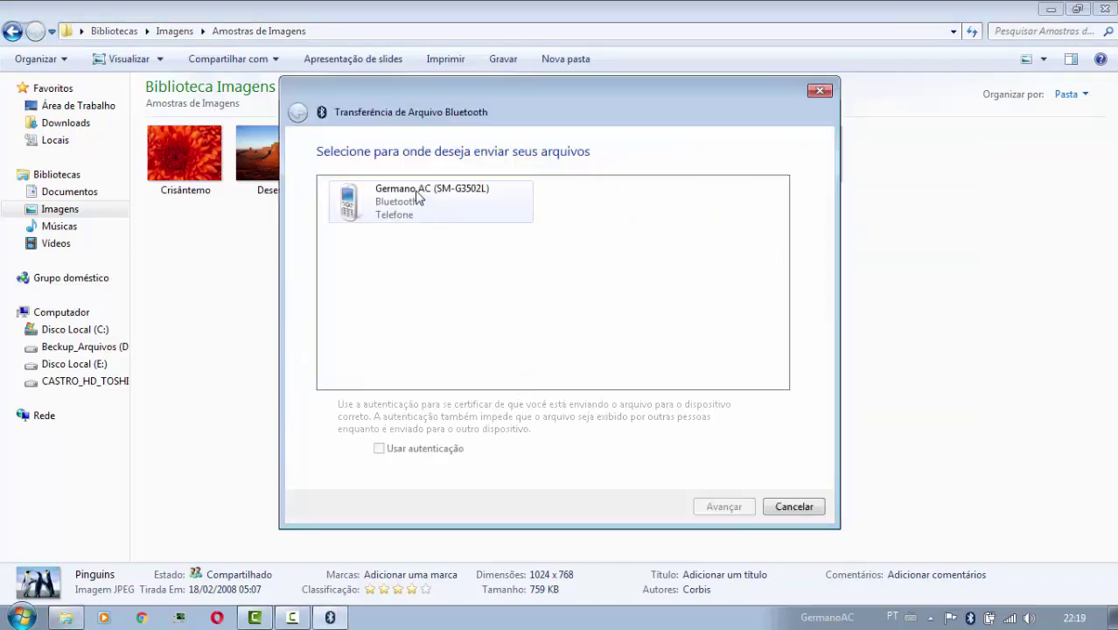
click(429, 209)
click(730, 504)
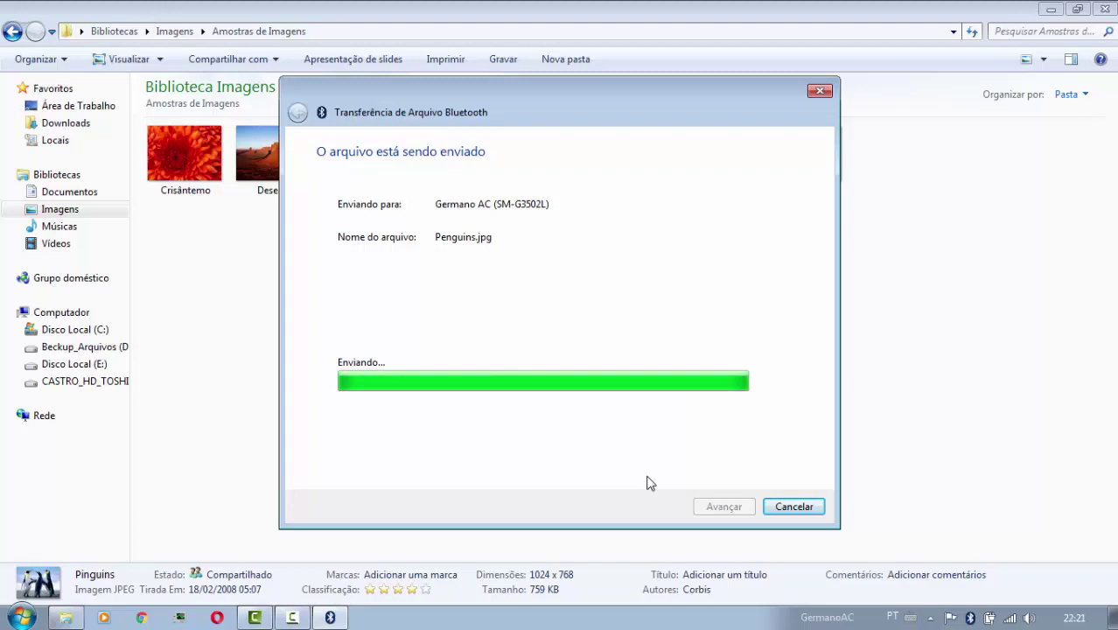
click(794, 507)
click(1107, 11)
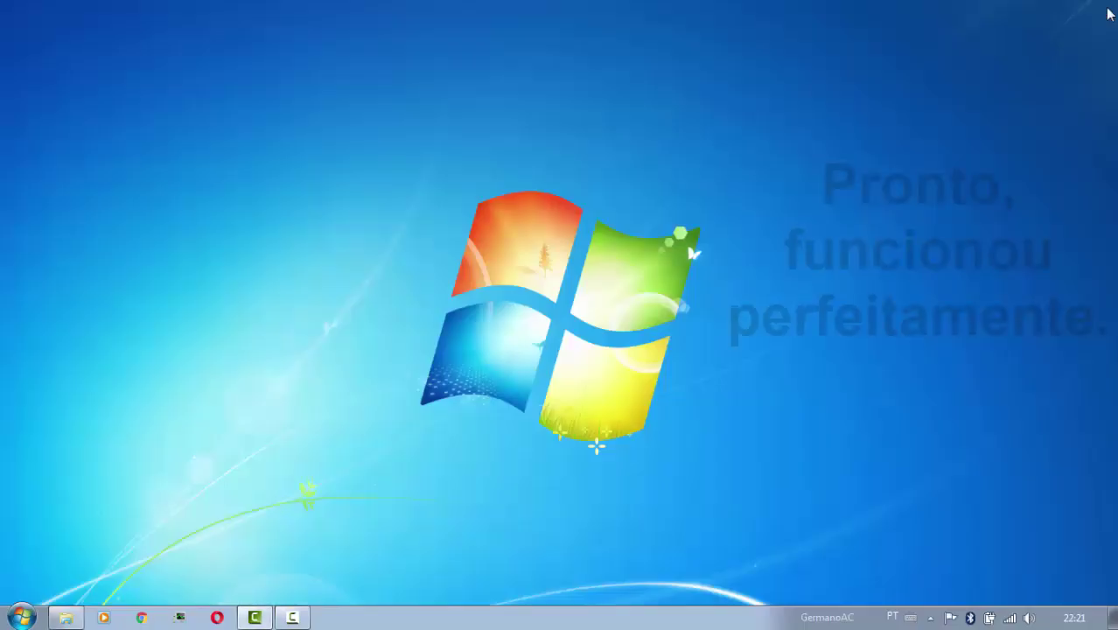
- Show the Bluetooth devices again and examine the hardware functions in the phone's properties
right_click(970, 618)
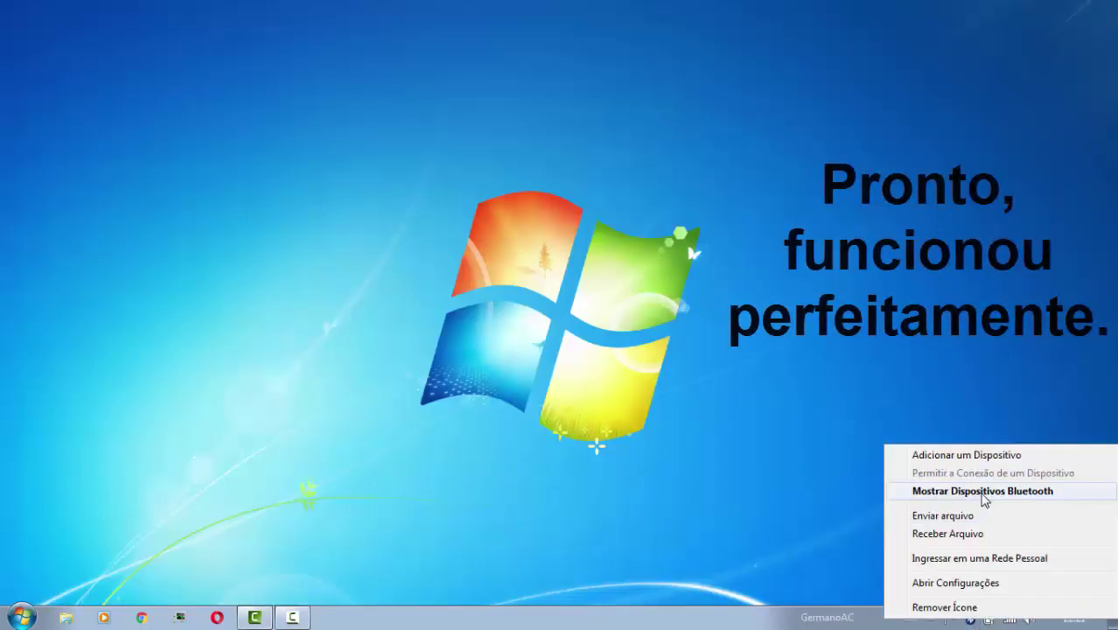
click(984, 493)
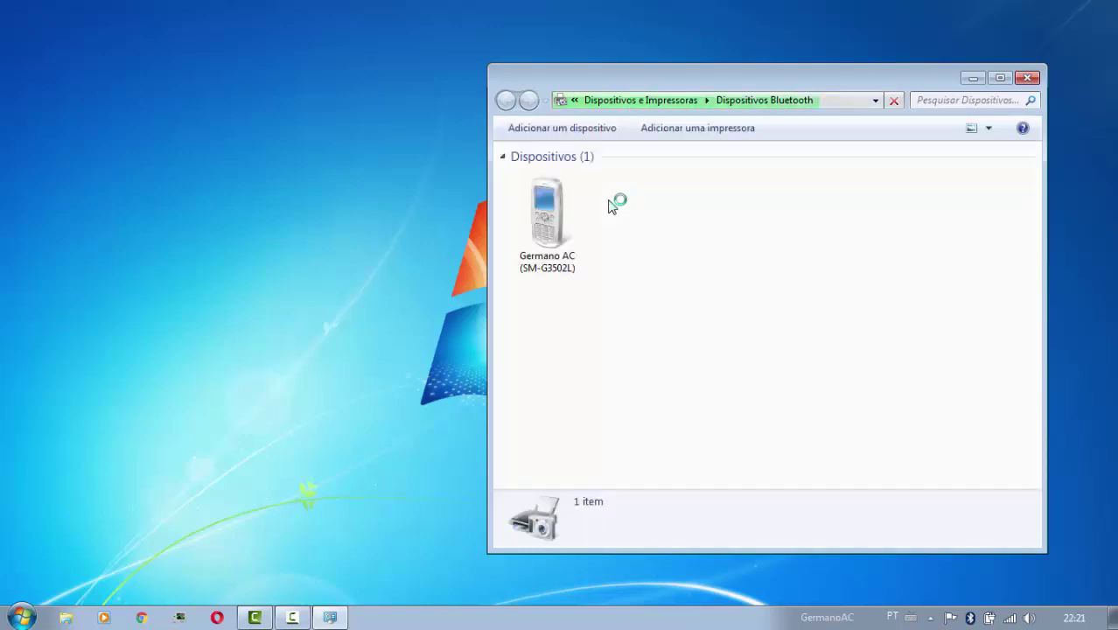
double_click(507, 229)
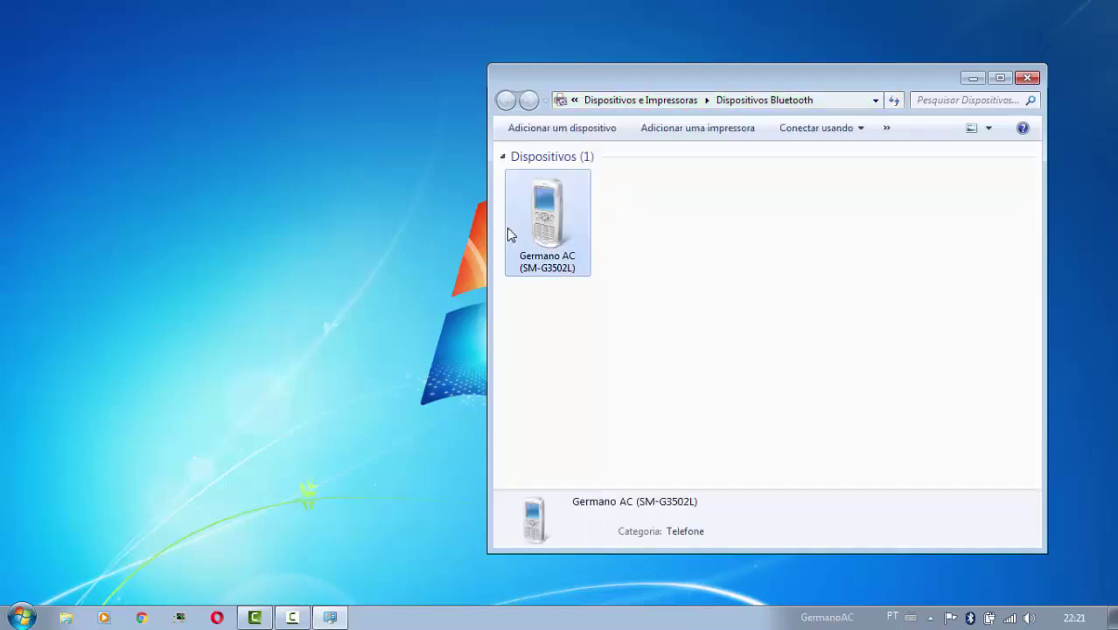
click(580, 224)
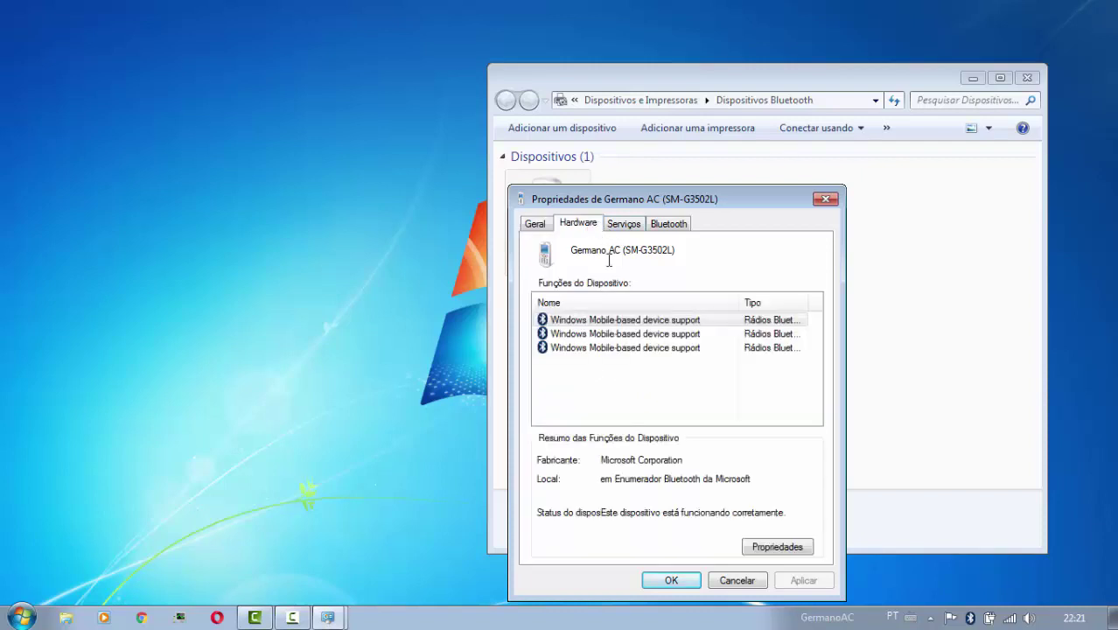